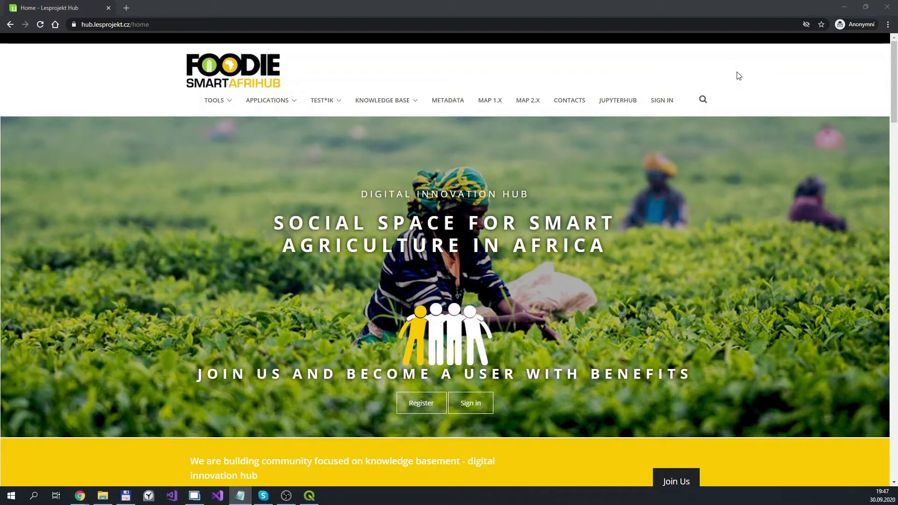
Step: Sign in to the hub with the account's email address and password
click(659, 101)
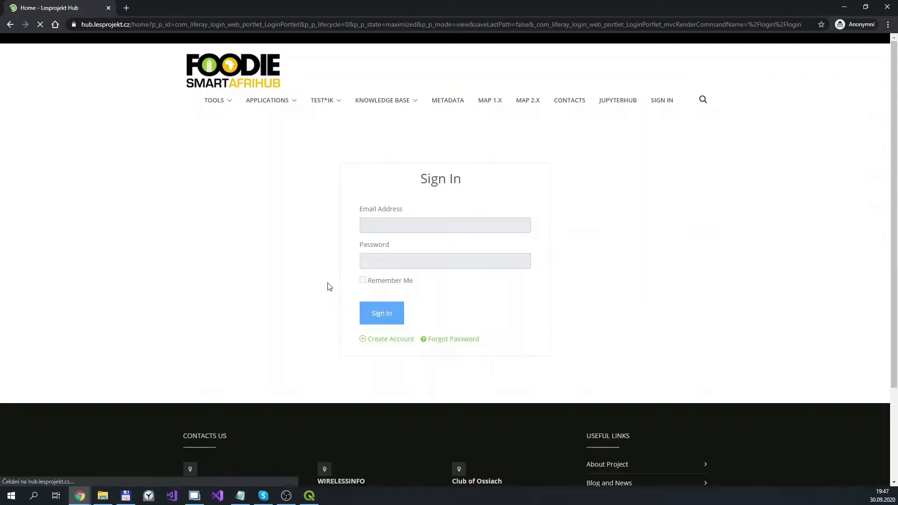
click(406, 228)
click(396, 245)
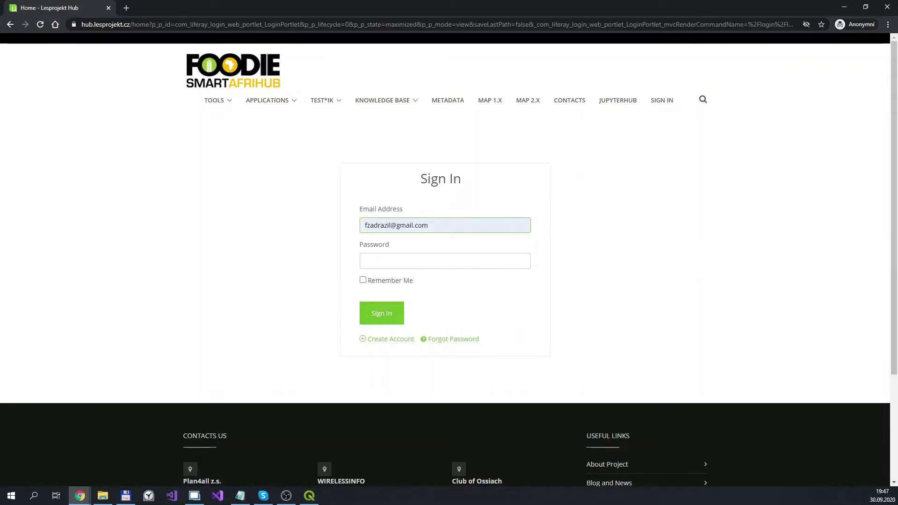
key(alt+Tab)
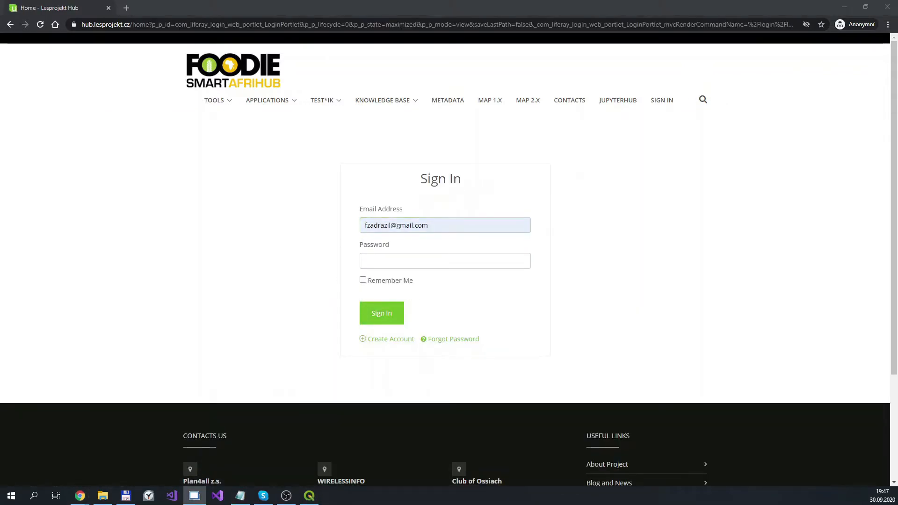
click(403, 263)
text(********)
click(379, 315)
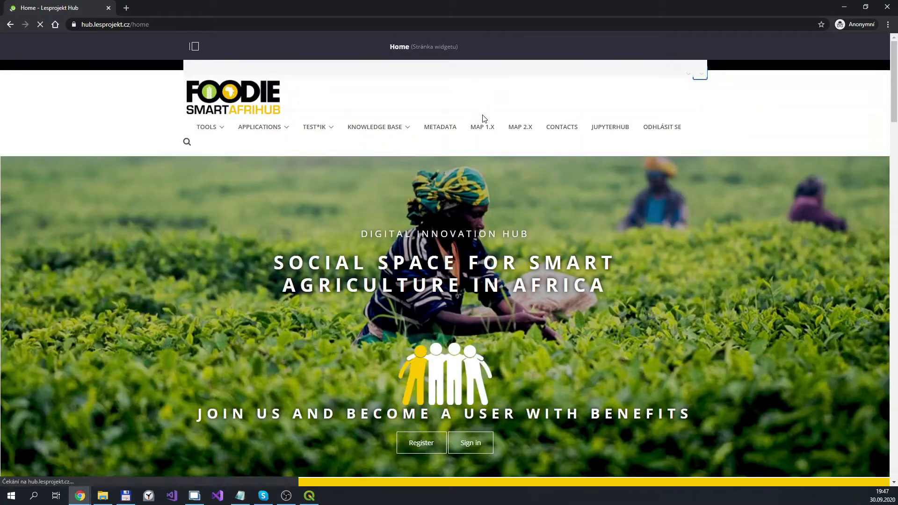
Step: Open the Map 1.x application and display its data sources
click(482, 130)
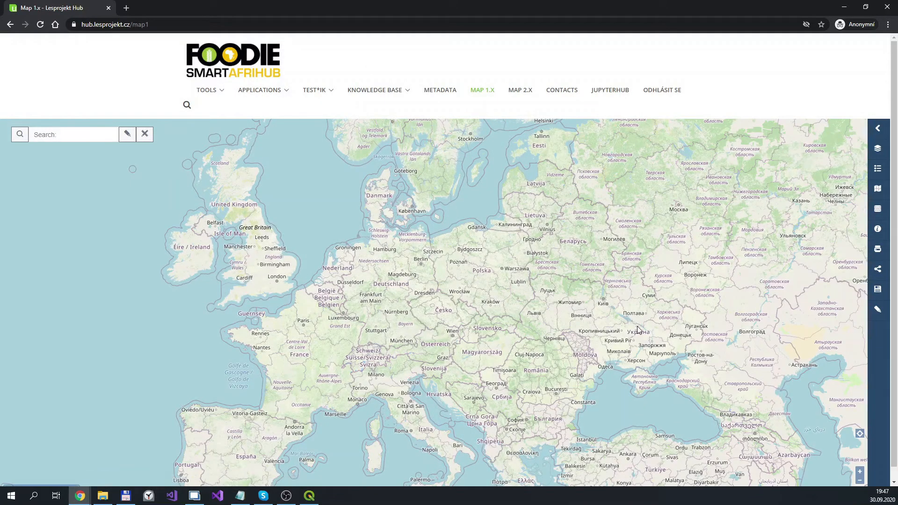
key(alt+Tab)
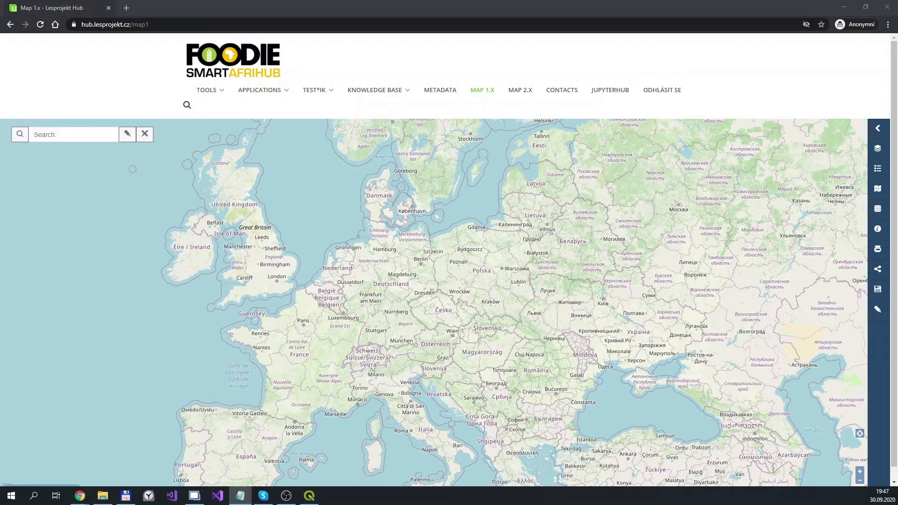
click(879, 213)
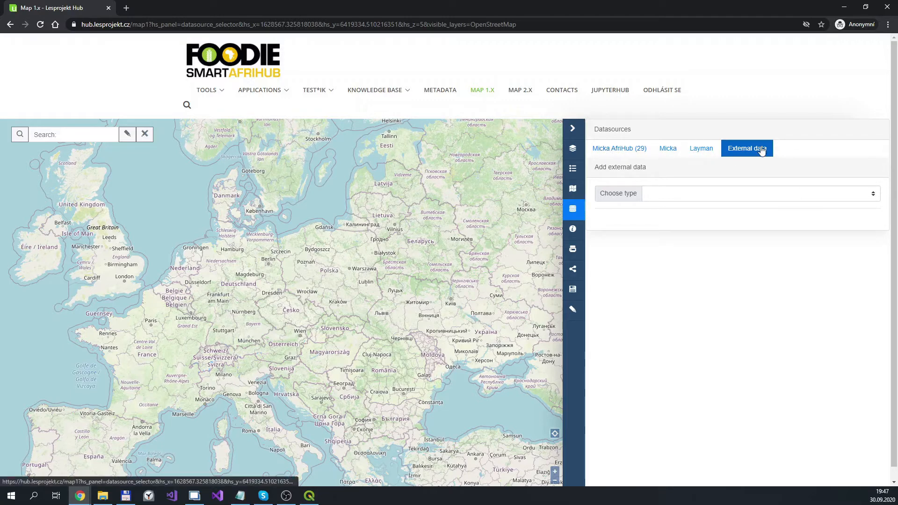
Step: Filter the Micka AfriHub catalogue for datasets matching "agri"
click(614, 149)
click(670, 149)
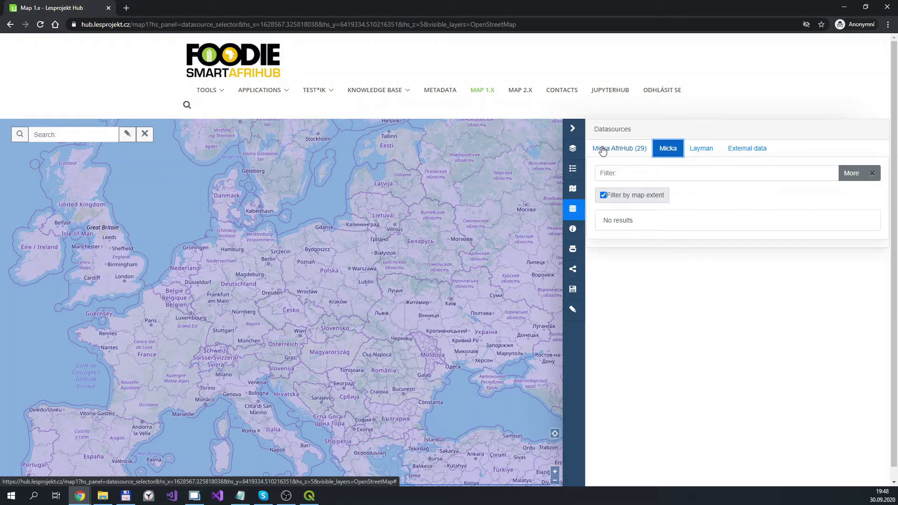
click(603, 149)
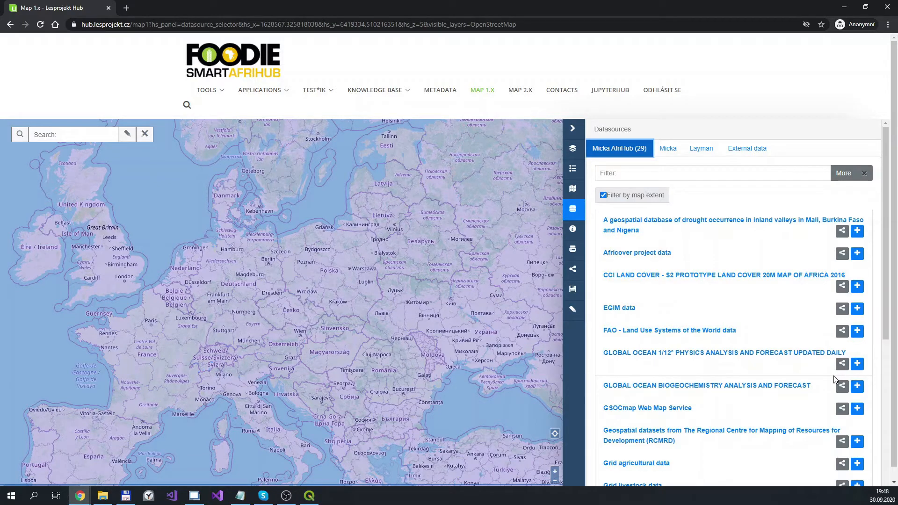
click(703, 175)
text(agri)
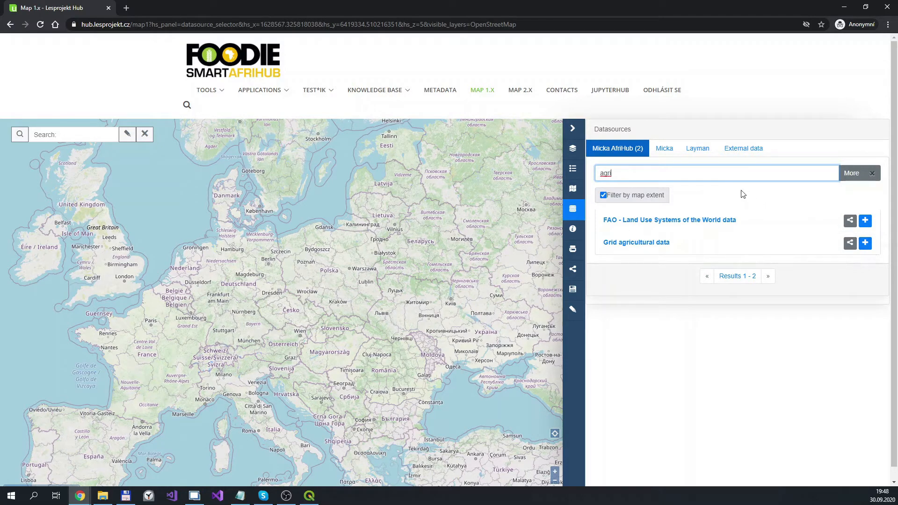
Step: Log in to the Layman data source and authorize it to read the personal user data
click(694, 151)
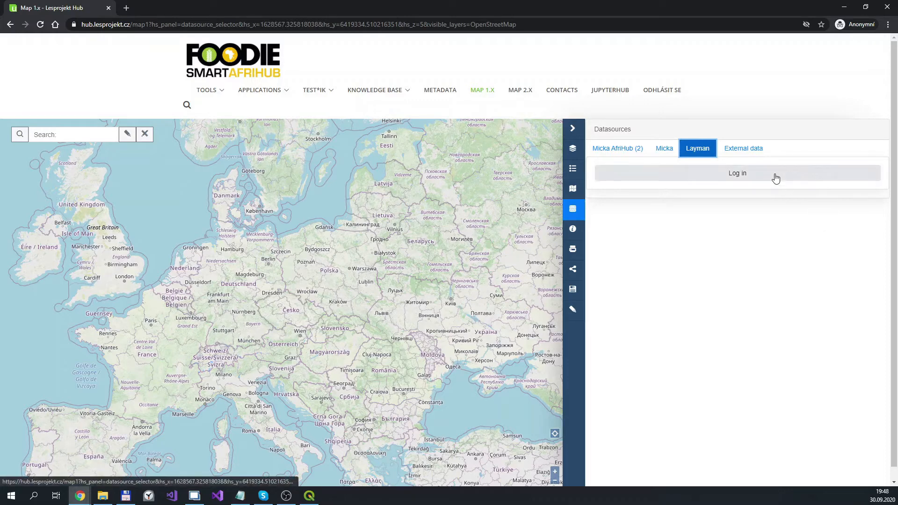
click(724, 177)
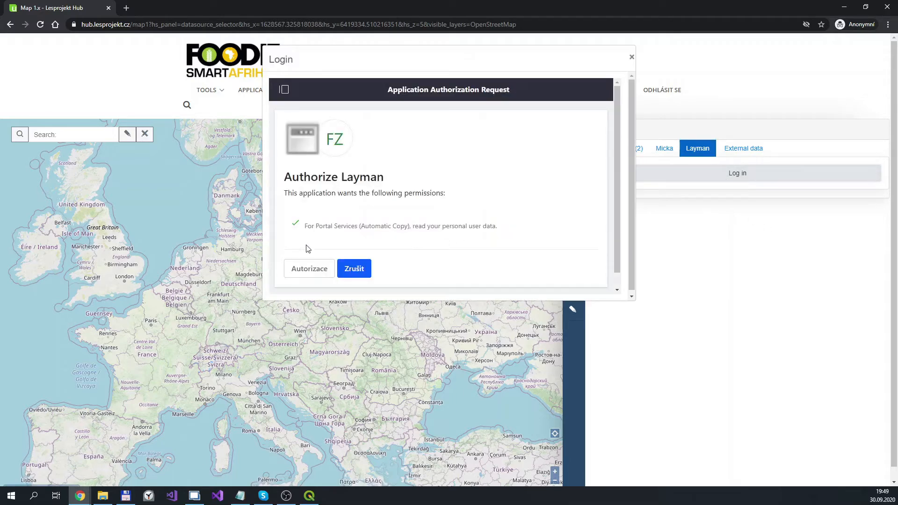
click(310, 268)
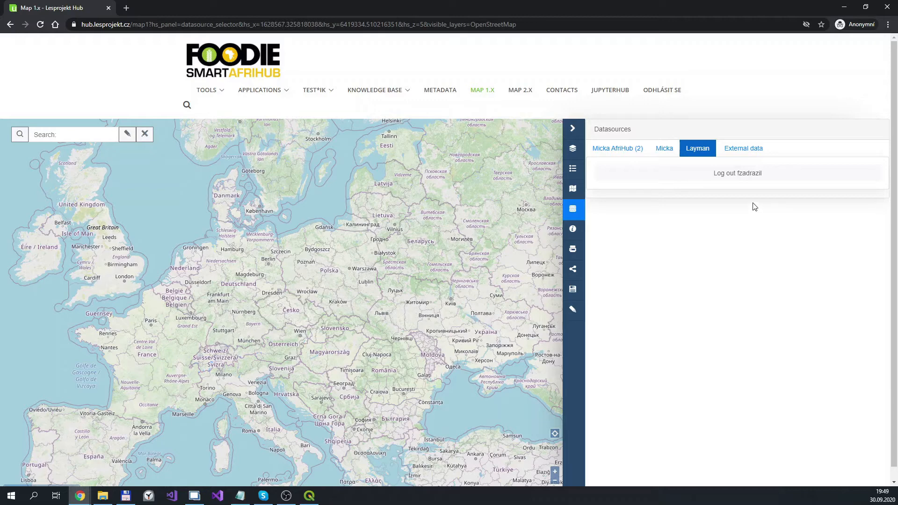
Step: Set up a Shapefile upload as external data using covid.dbf, covid.shp and covid.shx
click(743, 150)
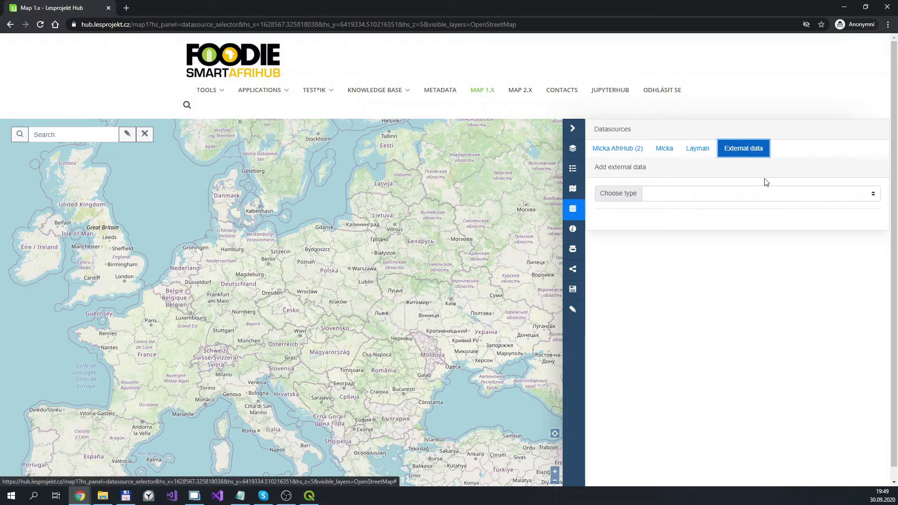
click(751, 197)
click(738, 242)
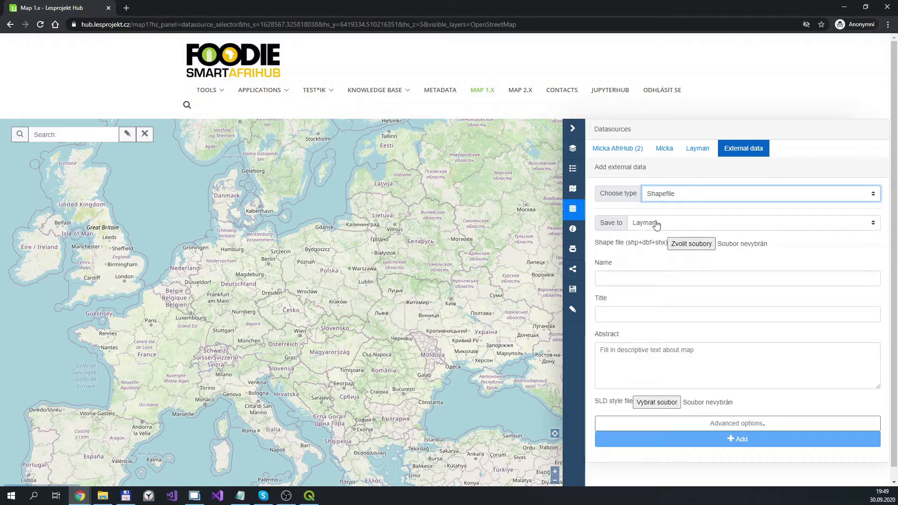
click(693, 245)
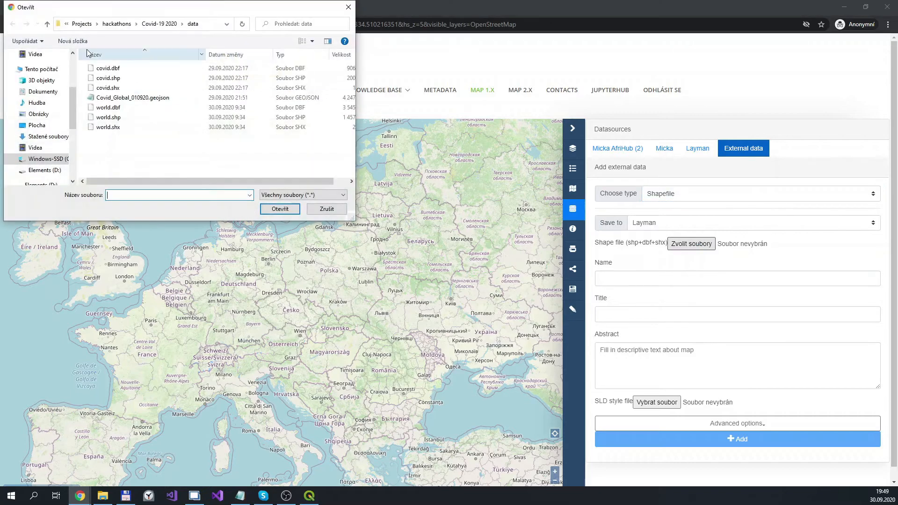
click(108, 68)
shift+click(107, 92)
click(280, 209)
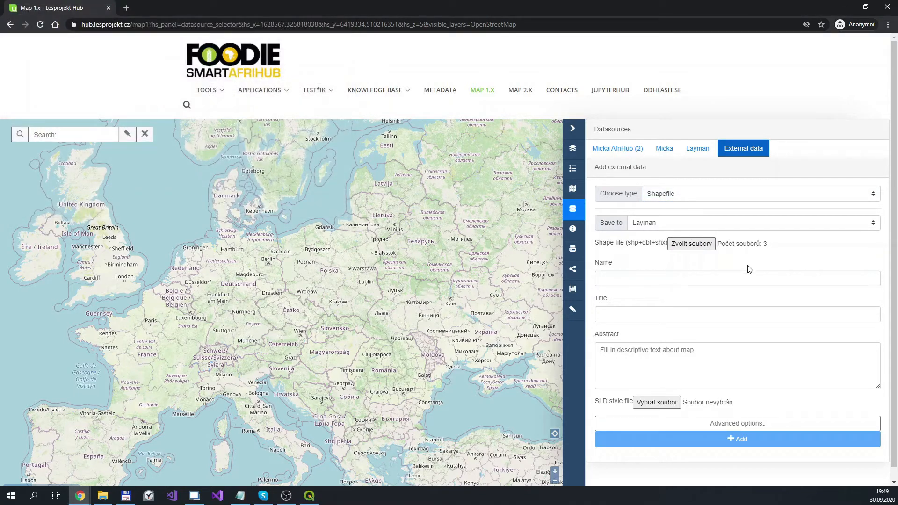
Step: Name the shapefile layer covid-19, title it "Covid-19 Sample Layer", and add it to Layman
click(731, 276)
text(covid-19)
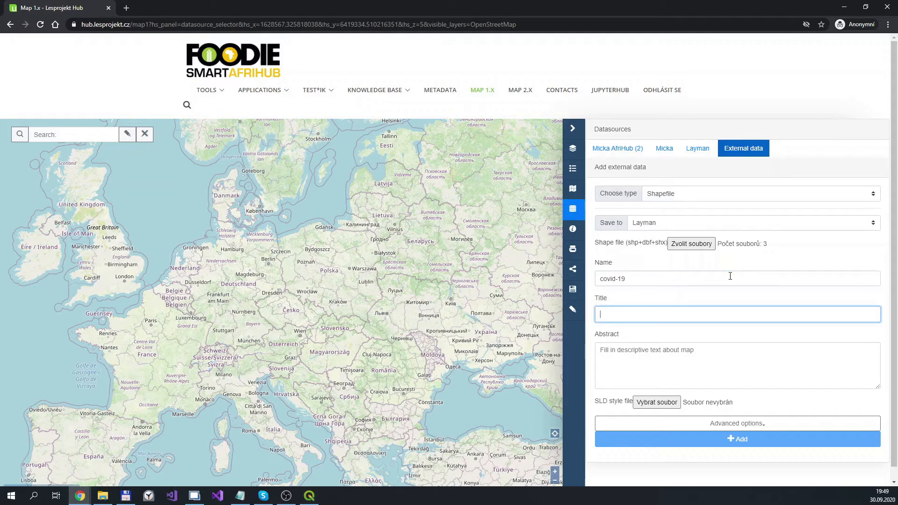
text(Covid-19)
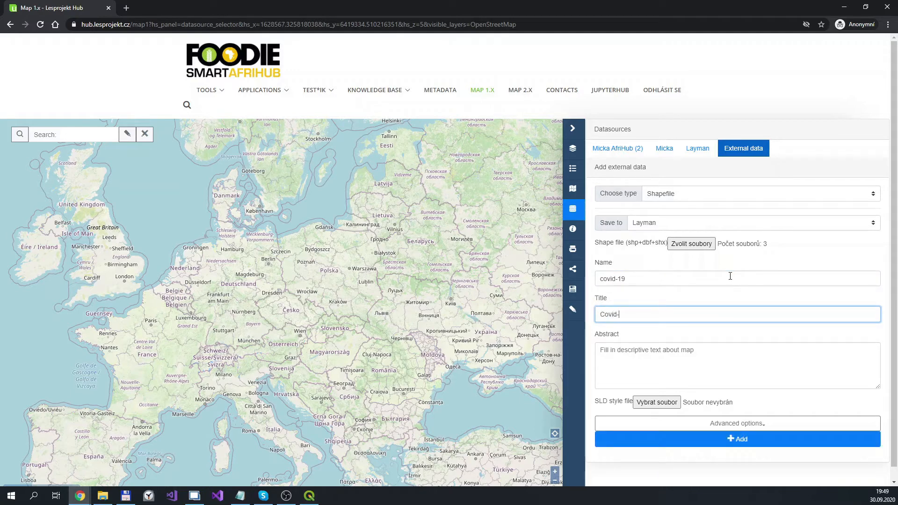
text( Sample Layer)
click(719, 443)
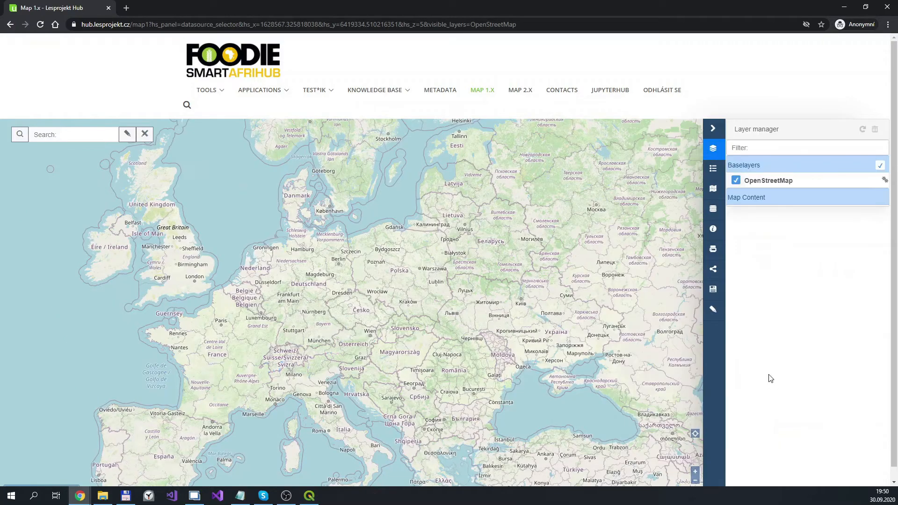
Step: Add the uploaded covid_19 layer from Layman to the map as a WFS layer
click(713, 209)
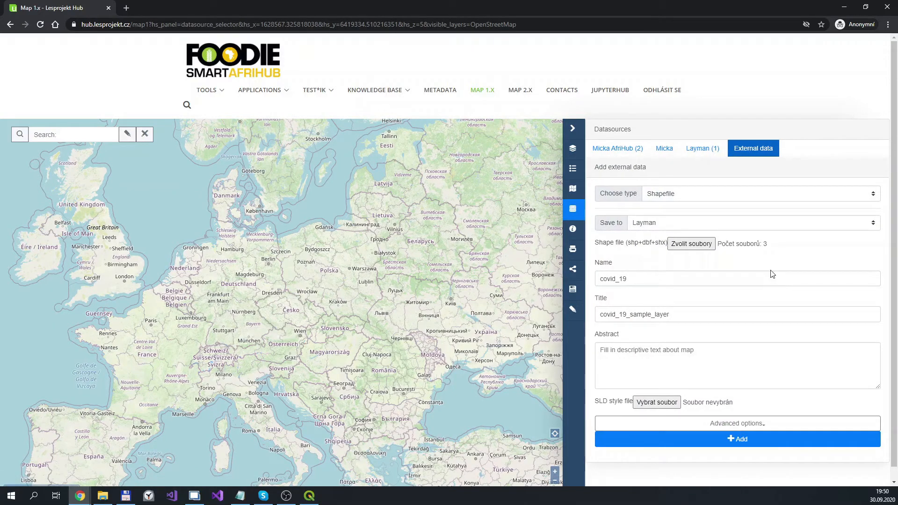
click(697, 149)
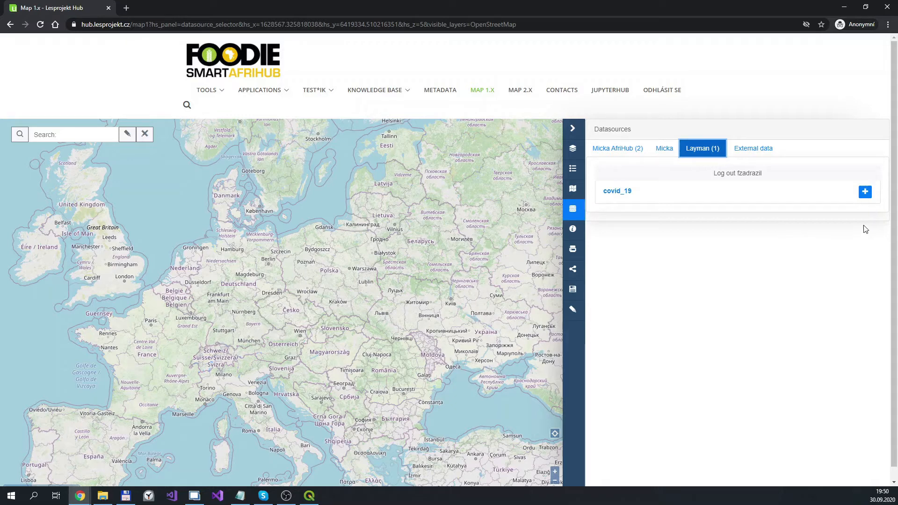
click(866, 194)
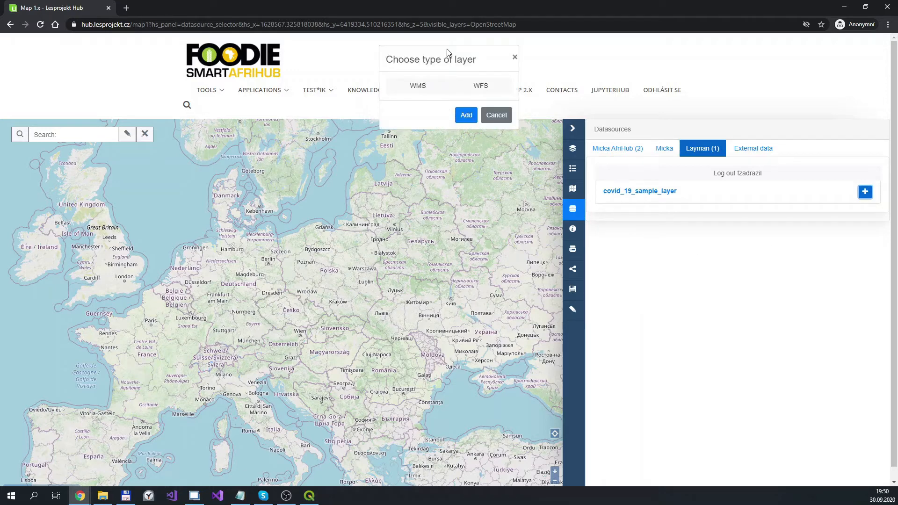
click(497, 89)
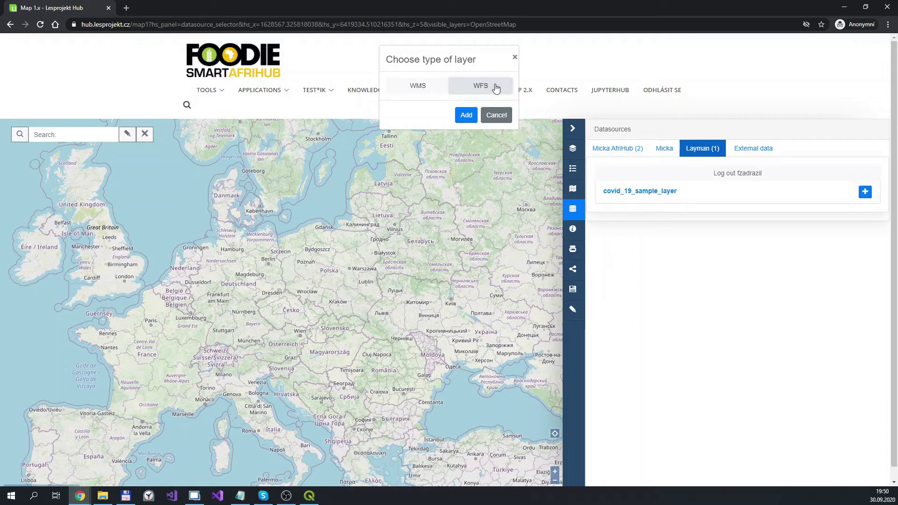
click(466, 117)
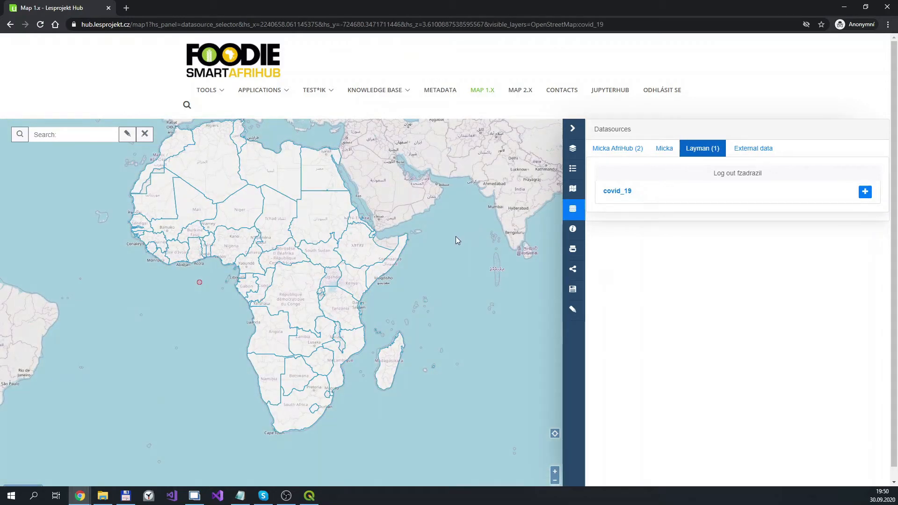
Step: Examine the covid_19 attributes of Sudan and Chad on the map
drag(415, 270, 442, 295)
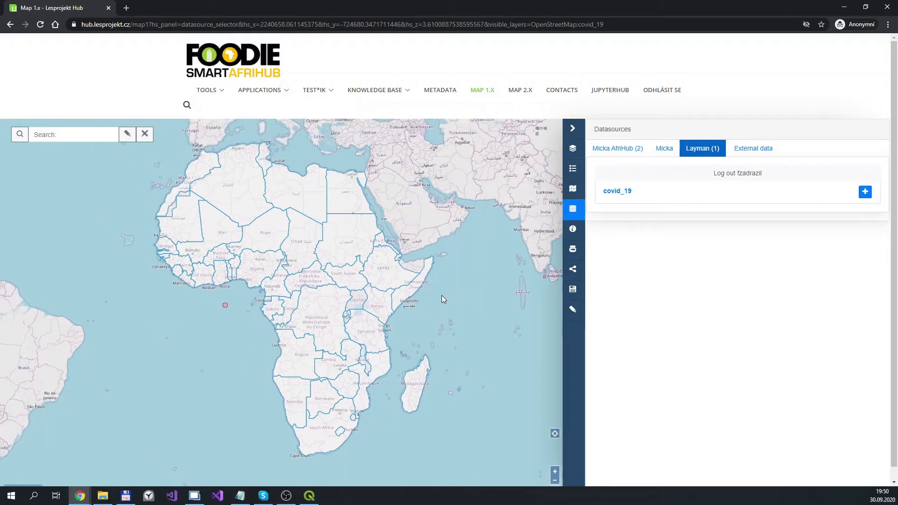
click(346, 235)
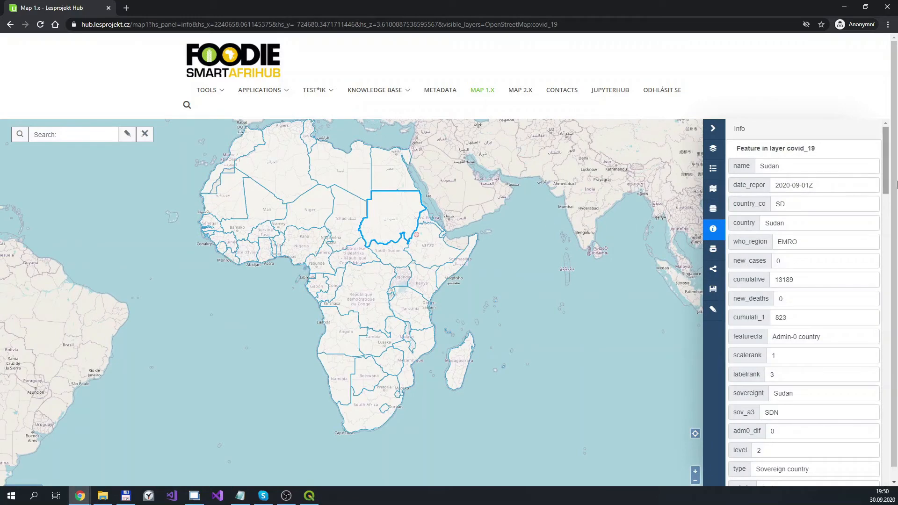
drag(886, 185, 889, 155)
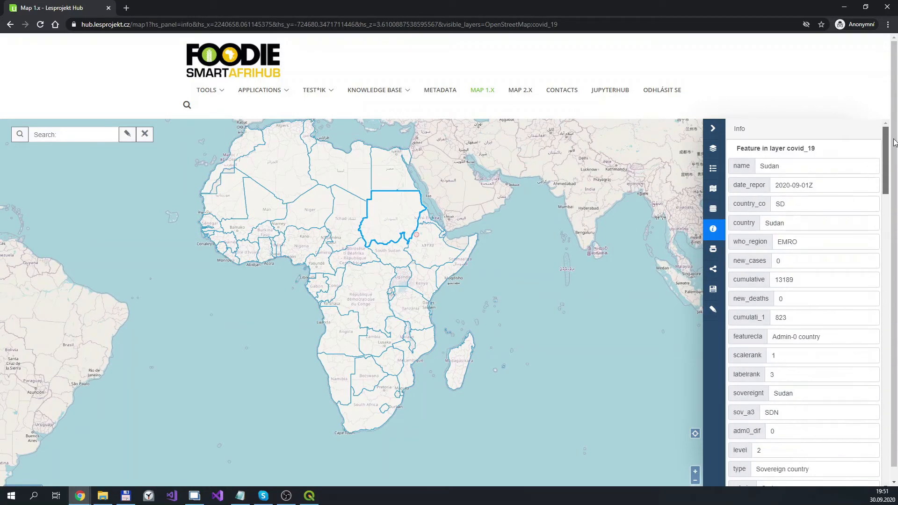
click(349, 213)
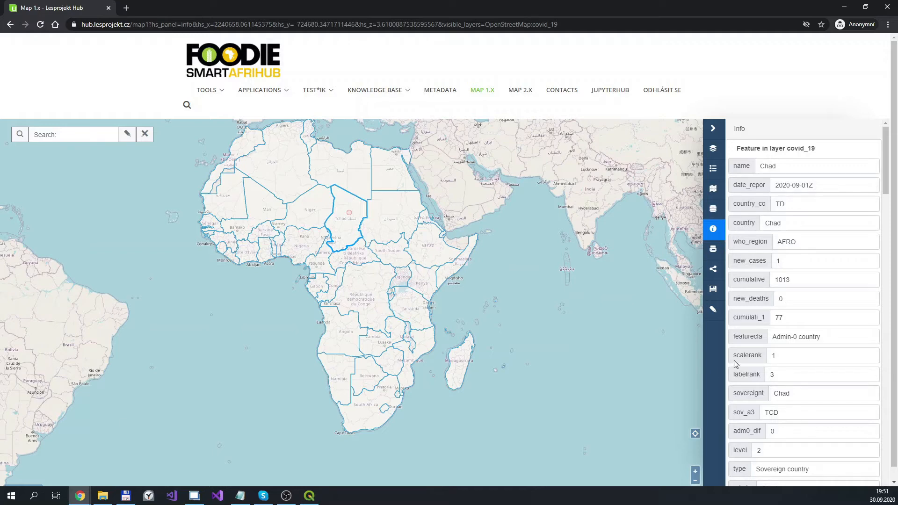
Step: Load the FAO - Land Use Systems of the World data service from the Micka AfriHub catalogue
click(713, 209)
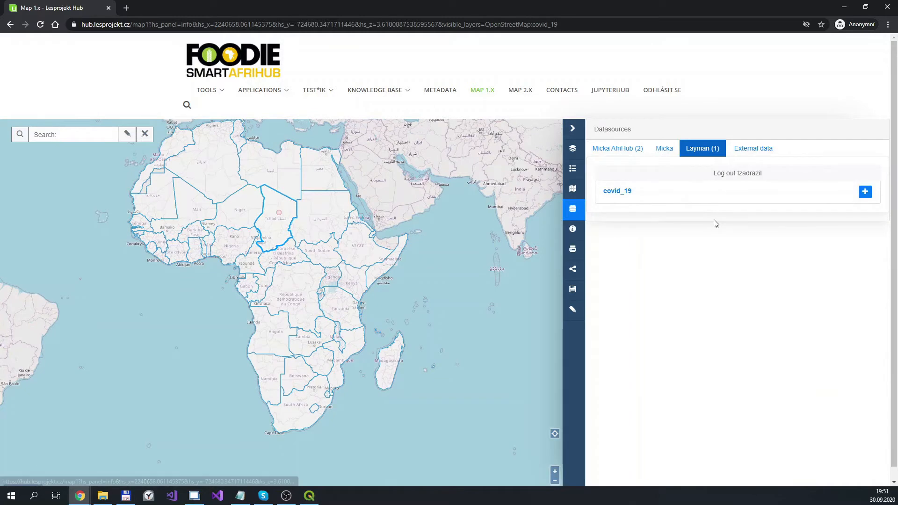
click(622, 148)
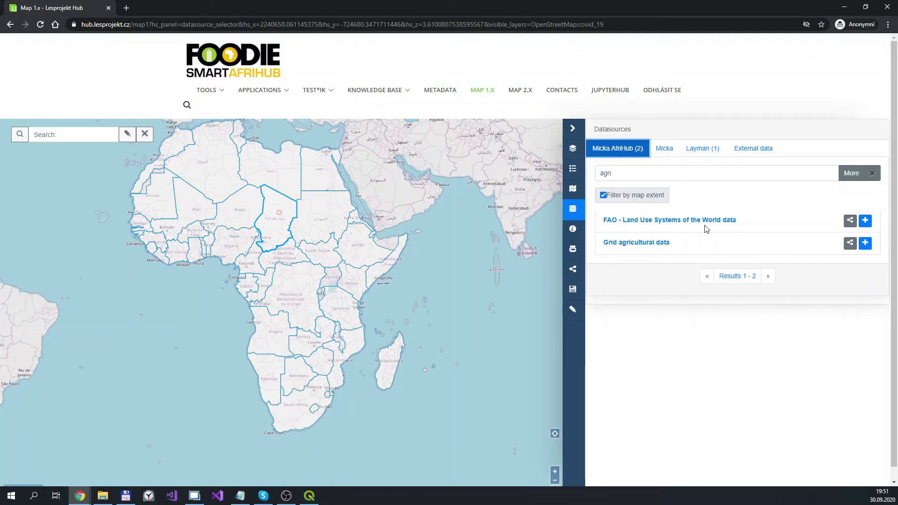
click(866, 220)
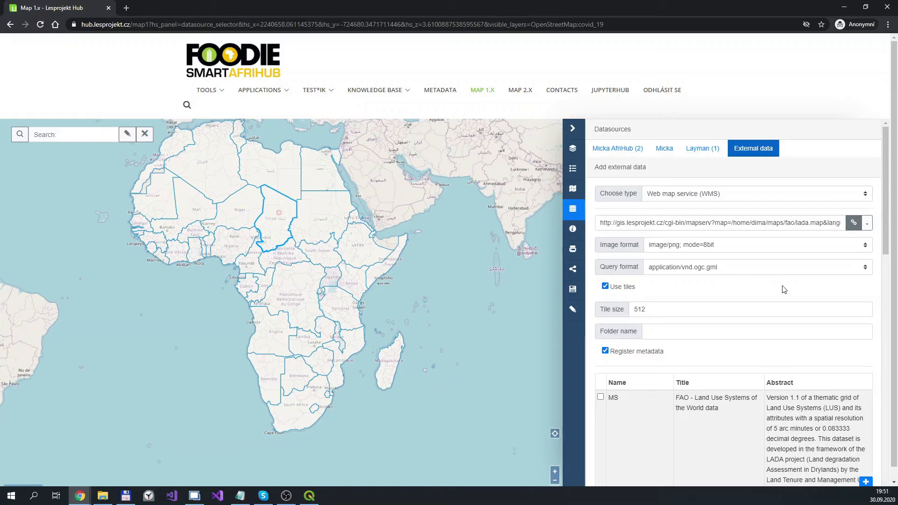
Step: Add the service's land_use_systems and soils layers to the map and move covid_19 above them in the layer order
scroll(784, 289, down, 6)
scroll(782, 301, up, 3)
scroll(644, 357, down, 4)
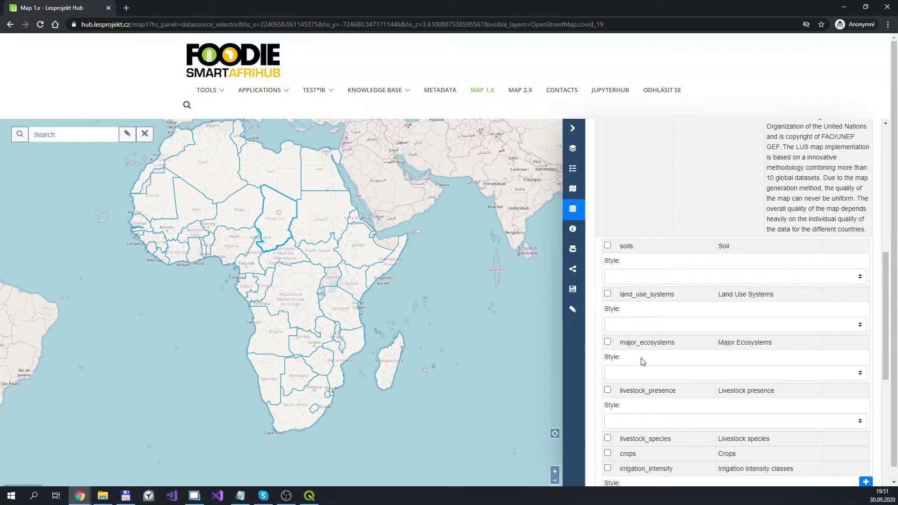
click(607, 294)
click(607, 246)
scroll(857, 442, down, 7)
click(866, 482)
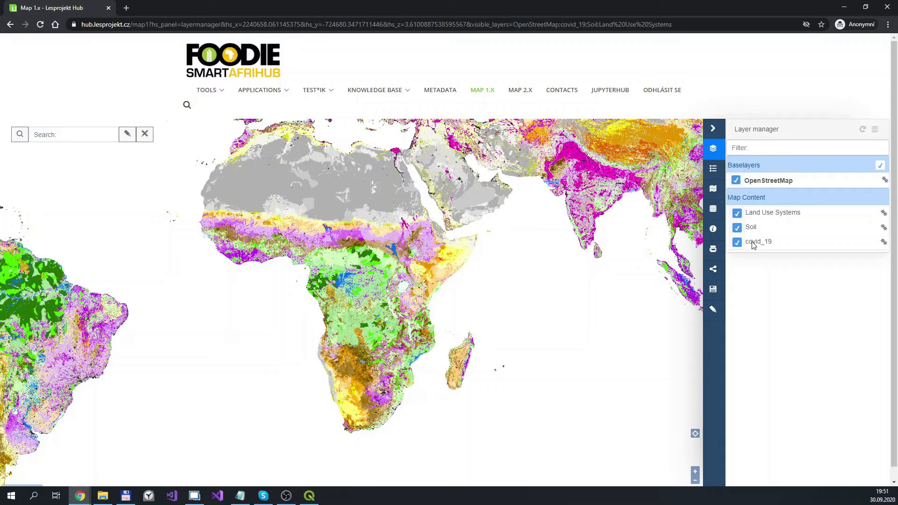
drag(752, 244, 752, 209)
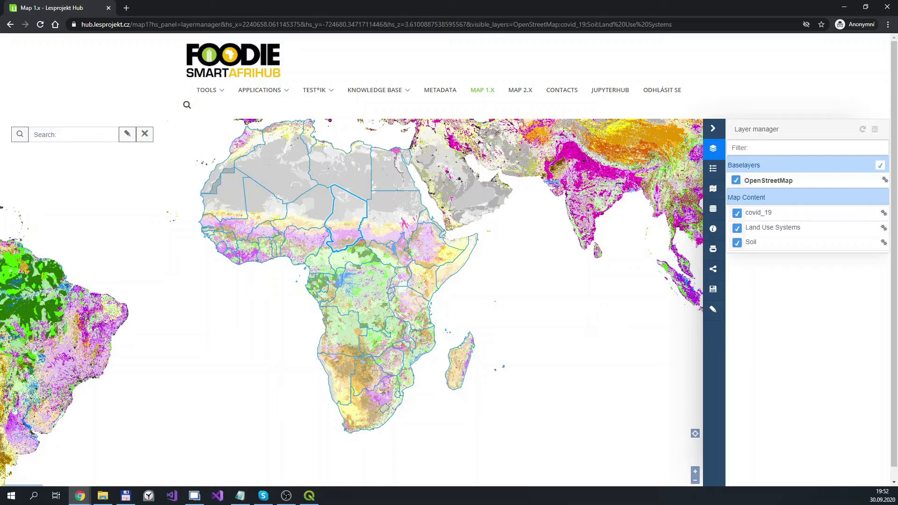
key(alt+Tab)
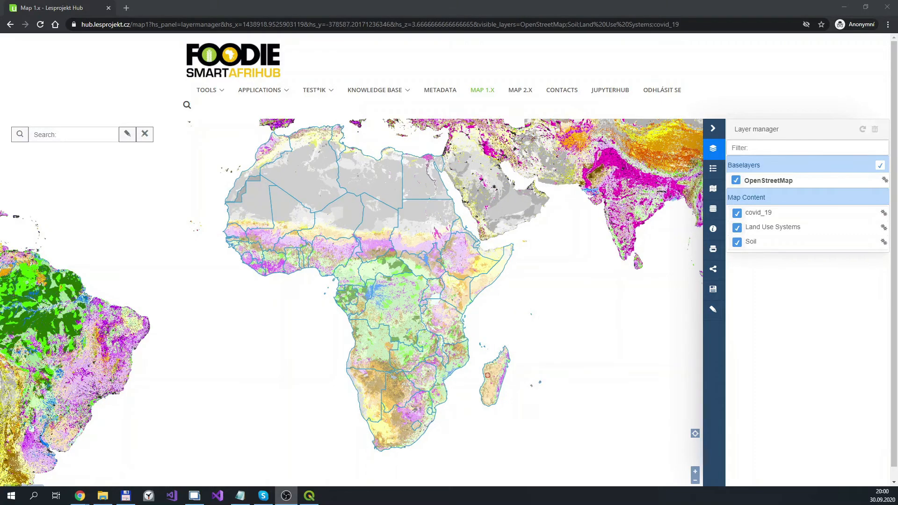
key(alt+Tab)
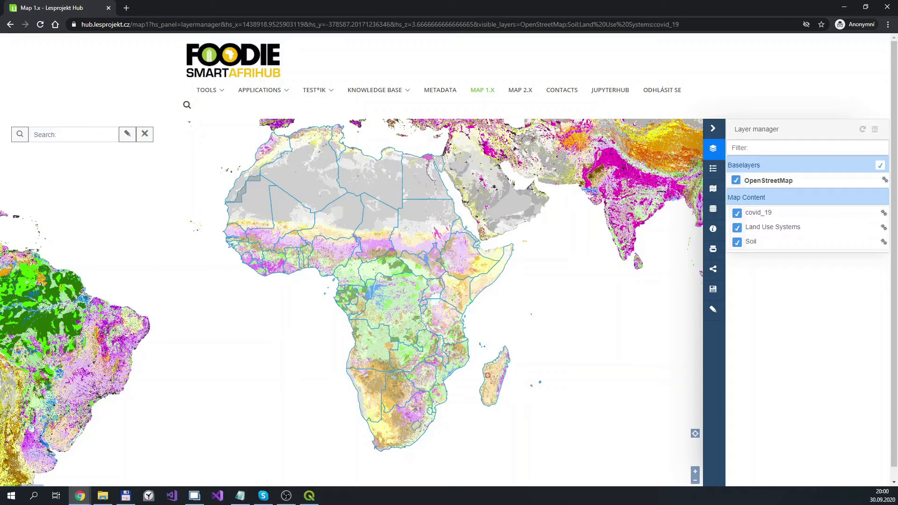
Step: Activate point drawing and create a new drawing layer titled "Point samples"
click(714, 310)
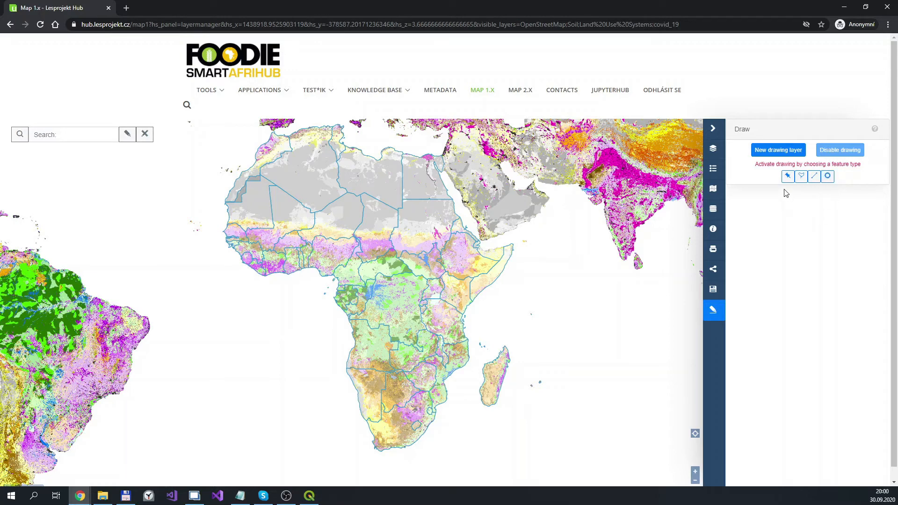
click(788, 177)
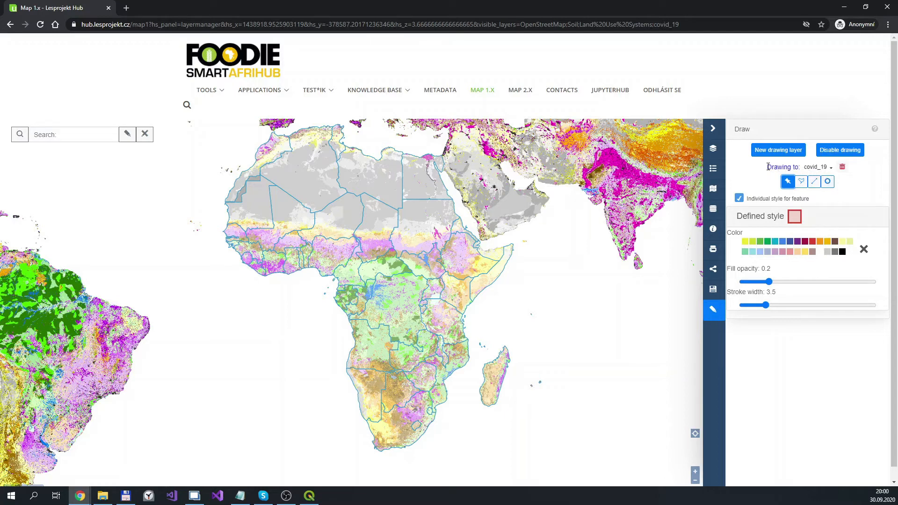
drag(767, 167, 816, 172)
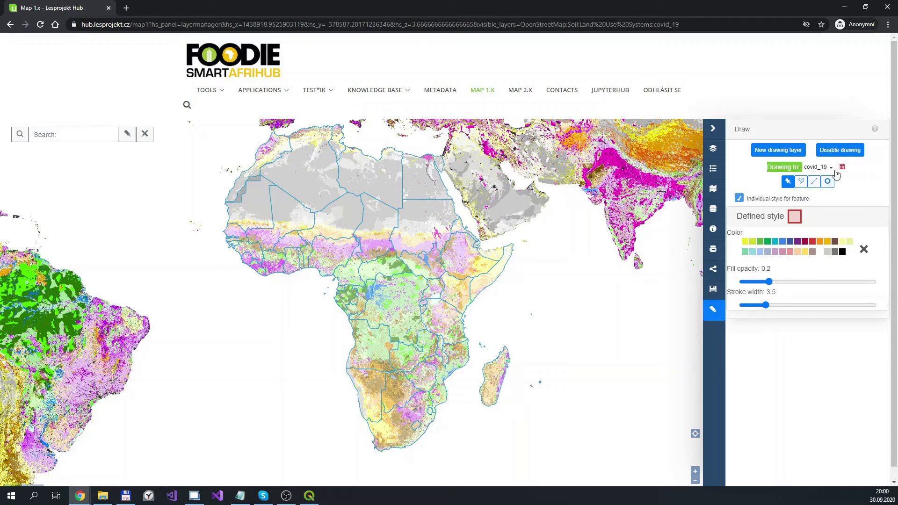
click(862, 174)
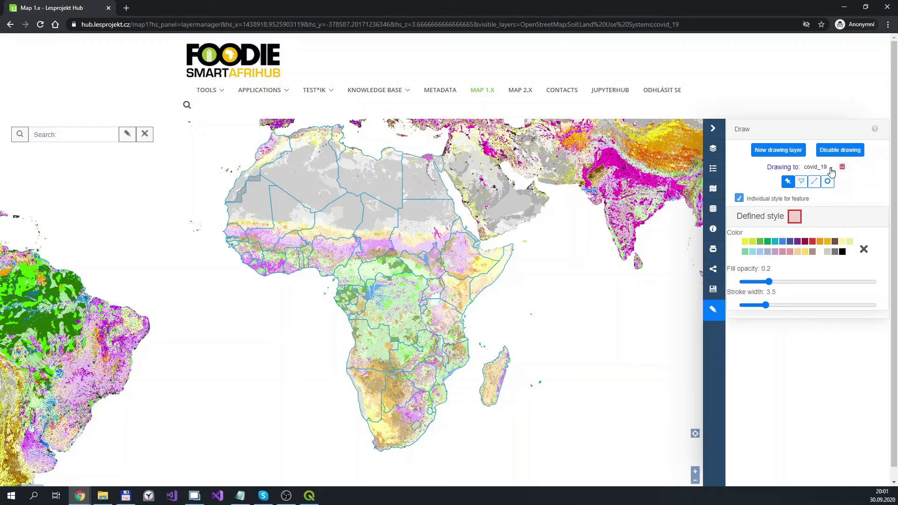
click(762, 153)
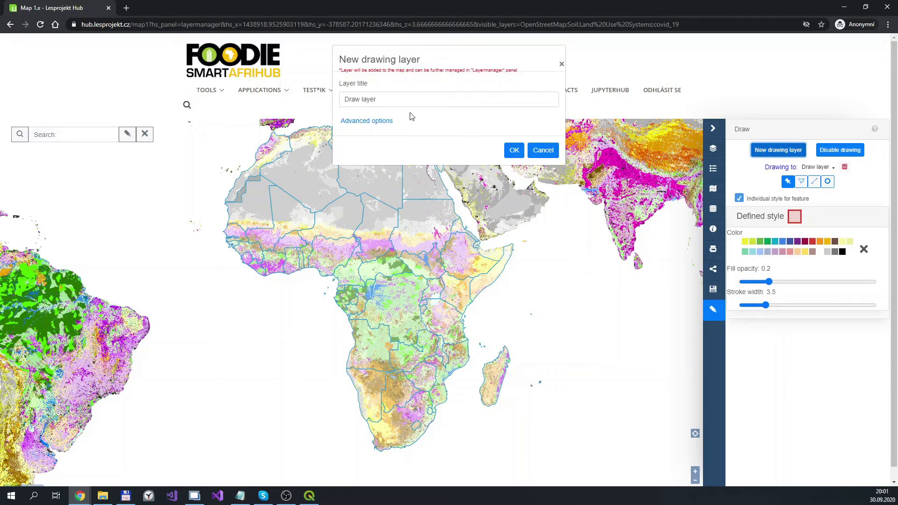
text(Poi)
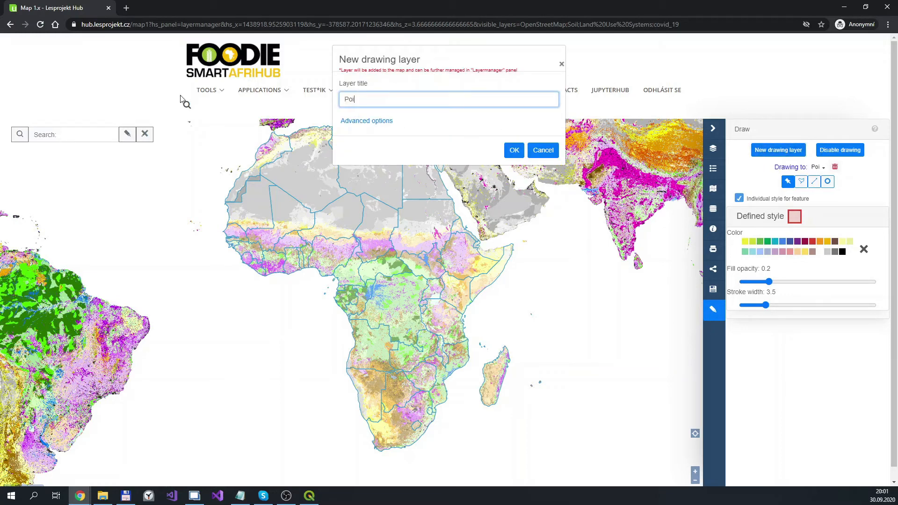
text(nt samples)
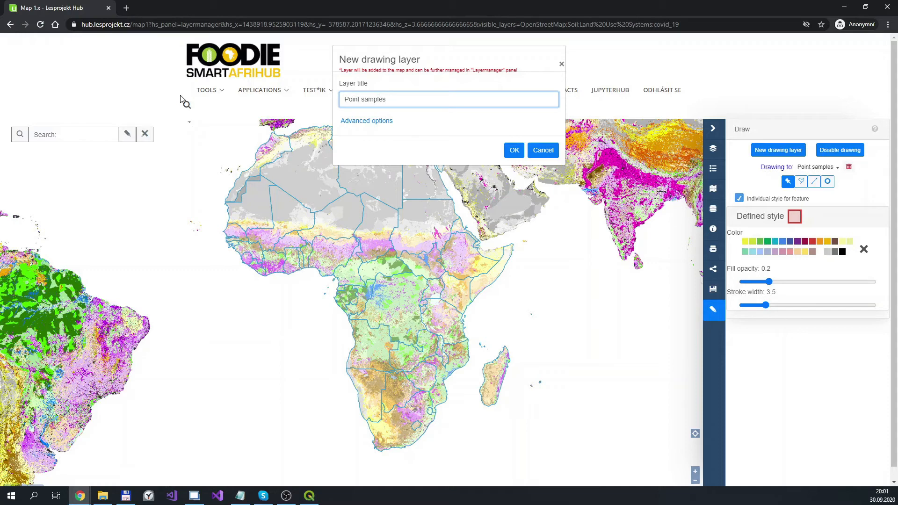
click(516, 151)
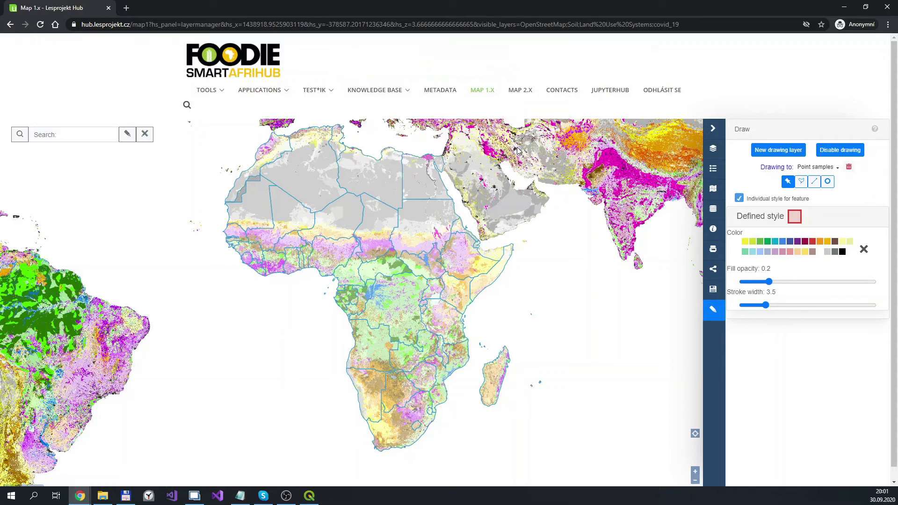
Step: Draw sample points off Africa's west and east coasts and on Madagascar, and check the Layman data sources for the new layer
click(534, 329)
click(489, 303)
click(491, 373)
click(332, 368)
click(308, 307)
click(626, 338)
drag(627, 339, 641, 319)
drag(640, 318, 569, 335)
drag(568, 333, 696, 317)
click(713, 214)
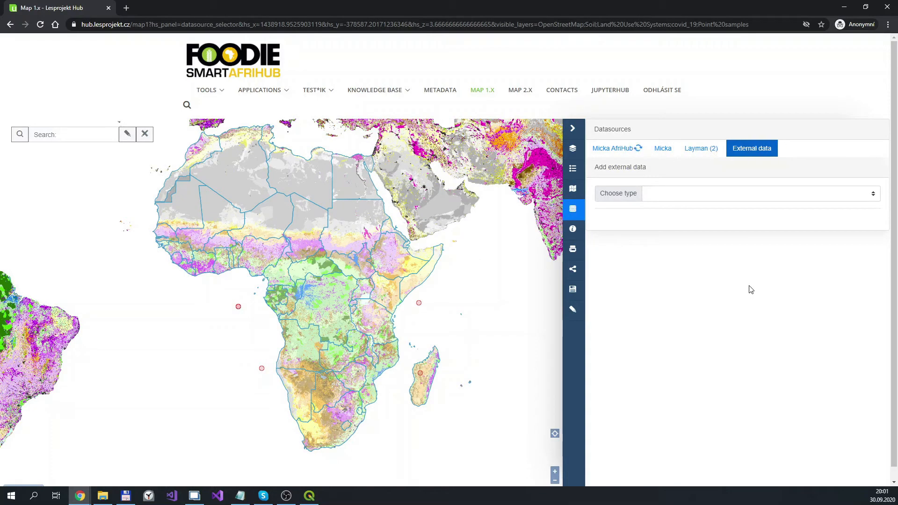
click(696, 149)
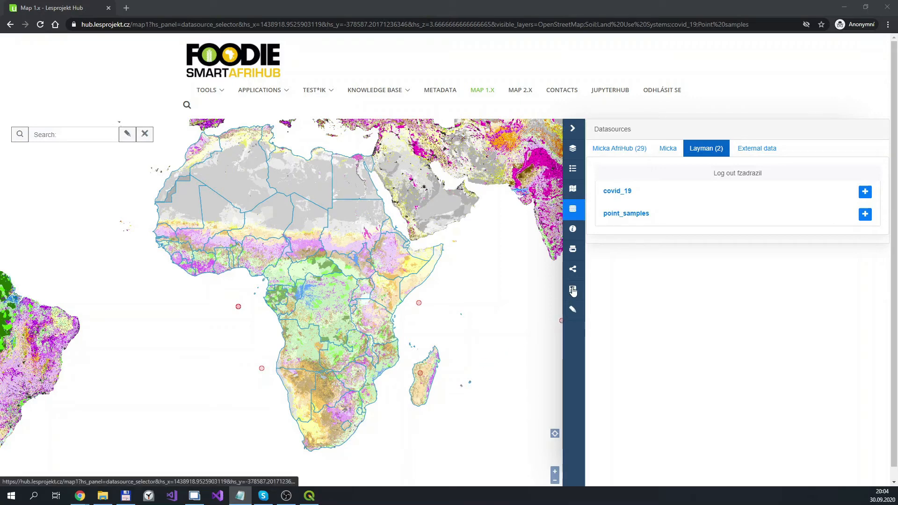
Step: Save the current map with all its layers to Layman as "Covid-19 Sample Composition", leaving the author details blank
click(573, 291)
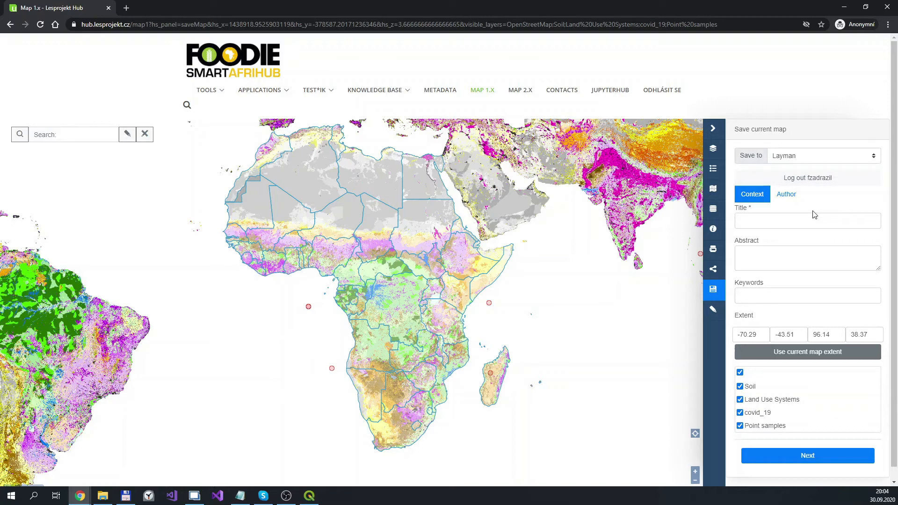
click(790, 219)
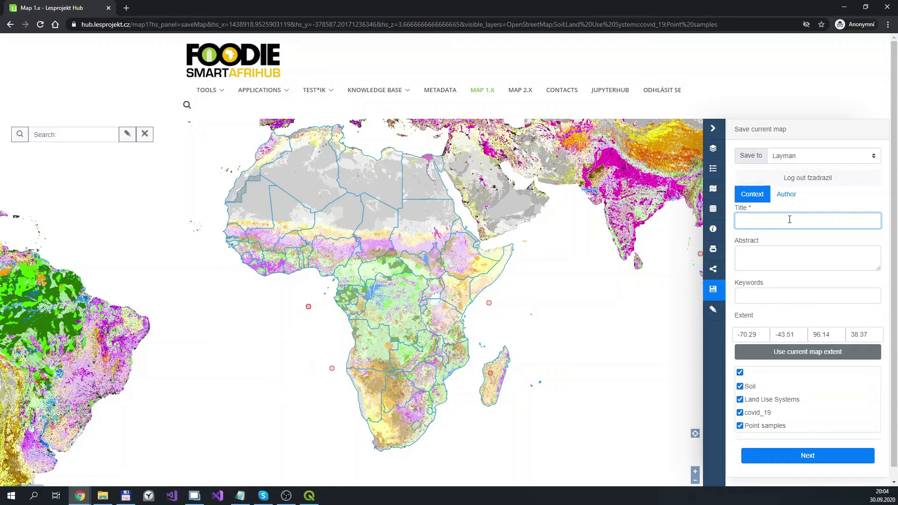
text(Covid-19 Sample Composition)
click(802, 456)
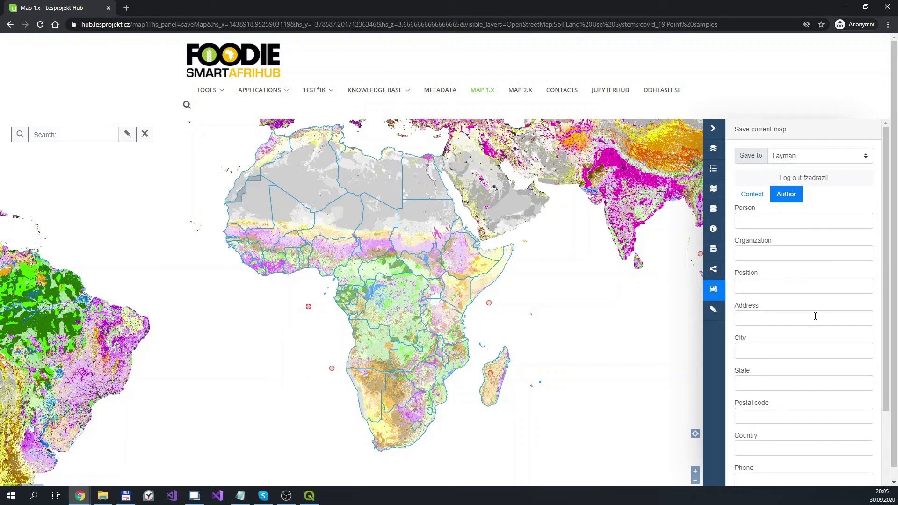
scroll(820, 351, down, 3)
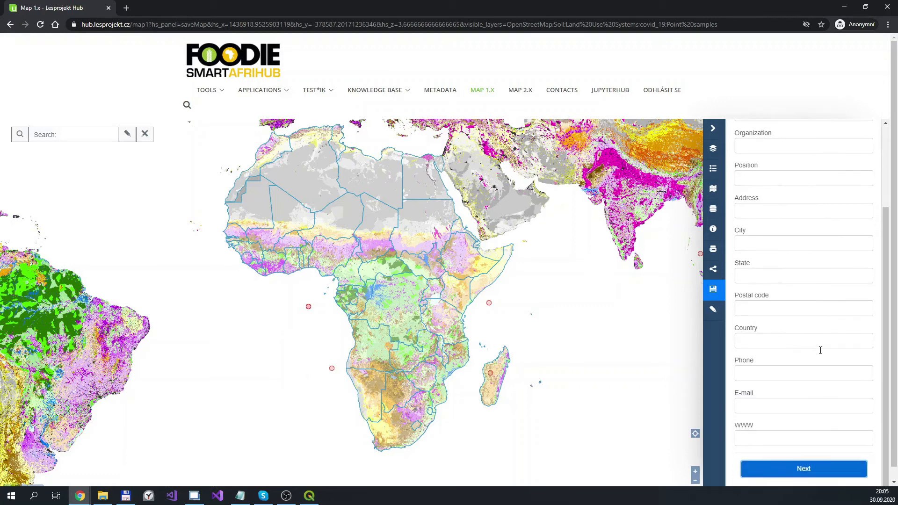
click(816, 471)
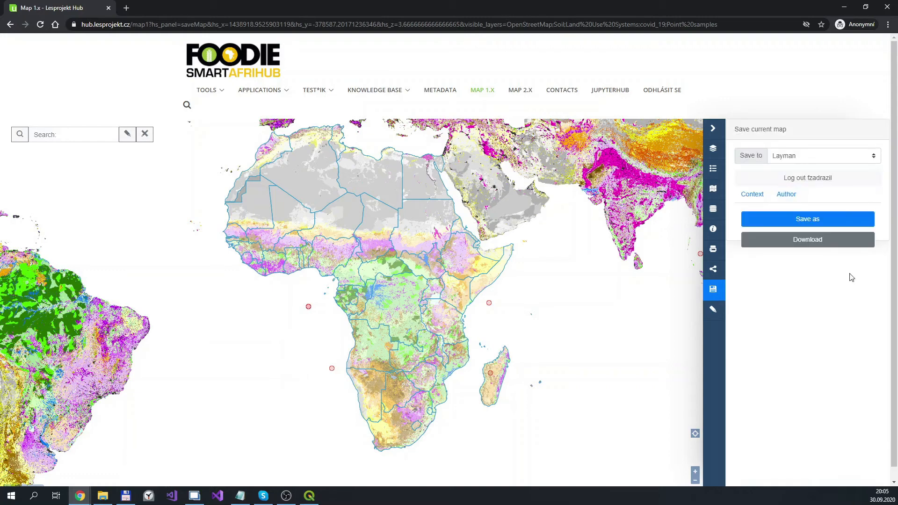
click(801, 223)
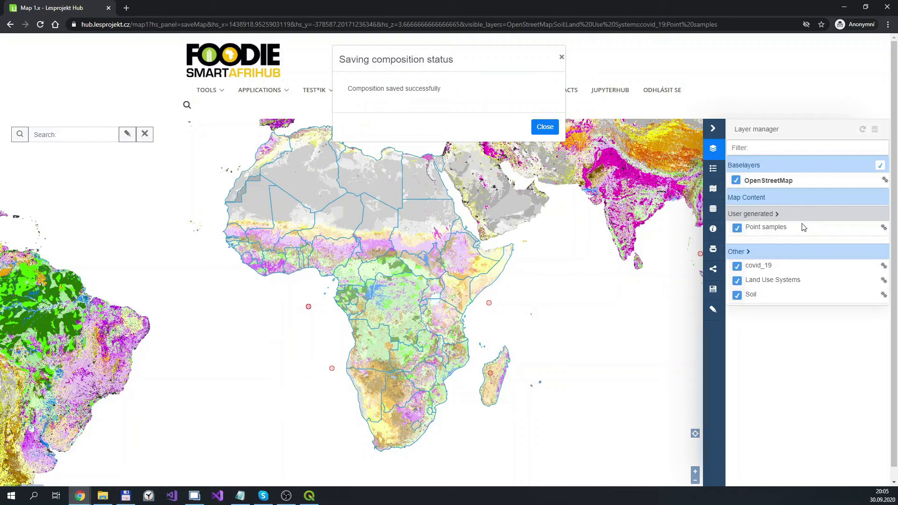
drag(346, 88, 473, 100)
click(485, 92)
click(545, 127)
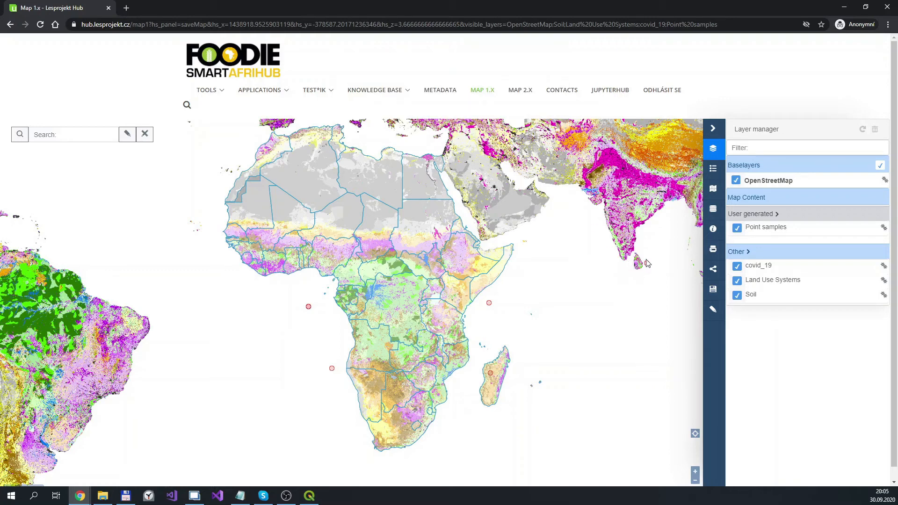
key(alt+Tab)
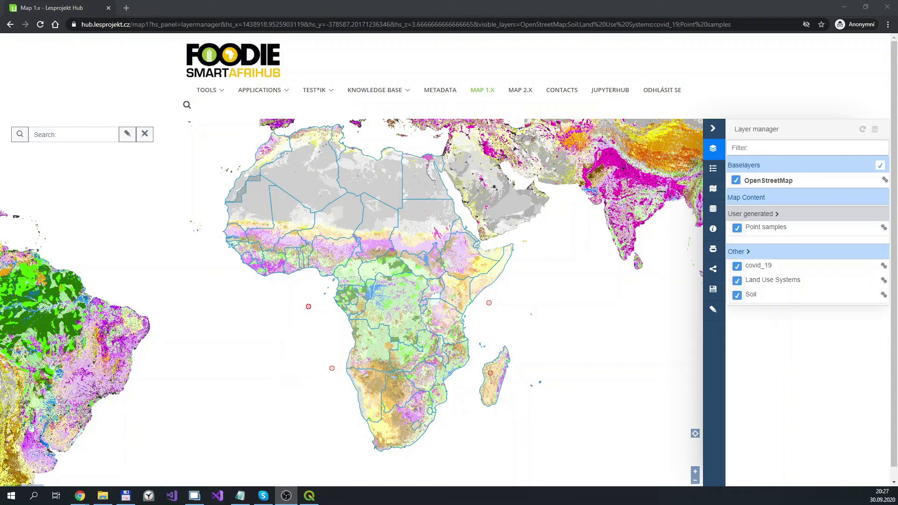
key(alt+Tab)
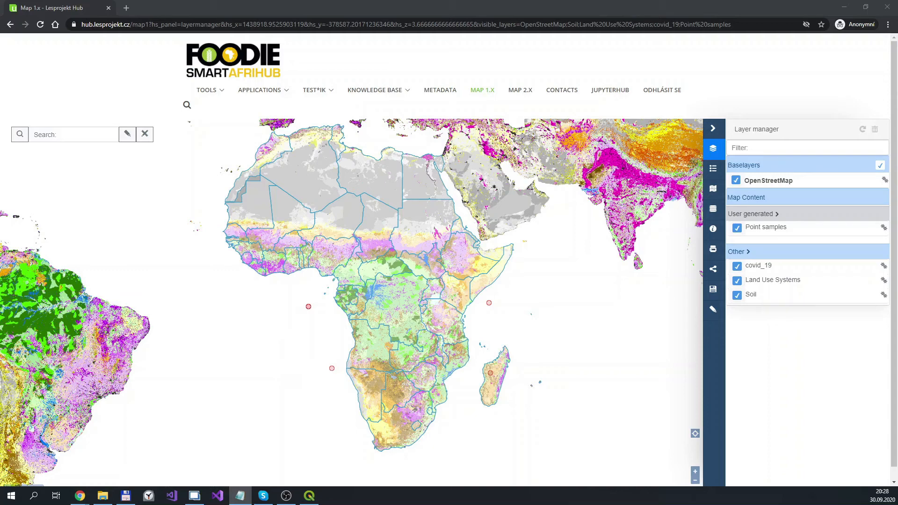
Step: Look up the saved Covid-19 Sample Composition among the Micka and Layman map compositions without loading it
click(714, 191)
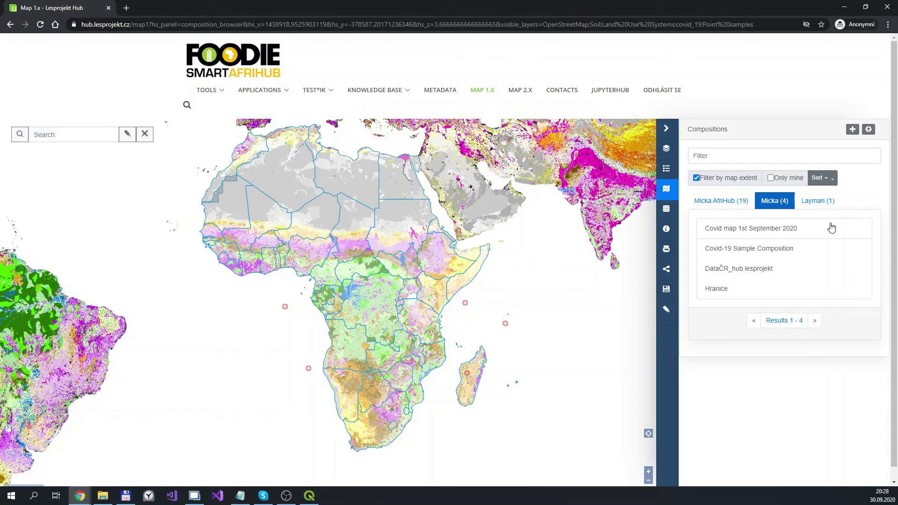
click(750, 251)
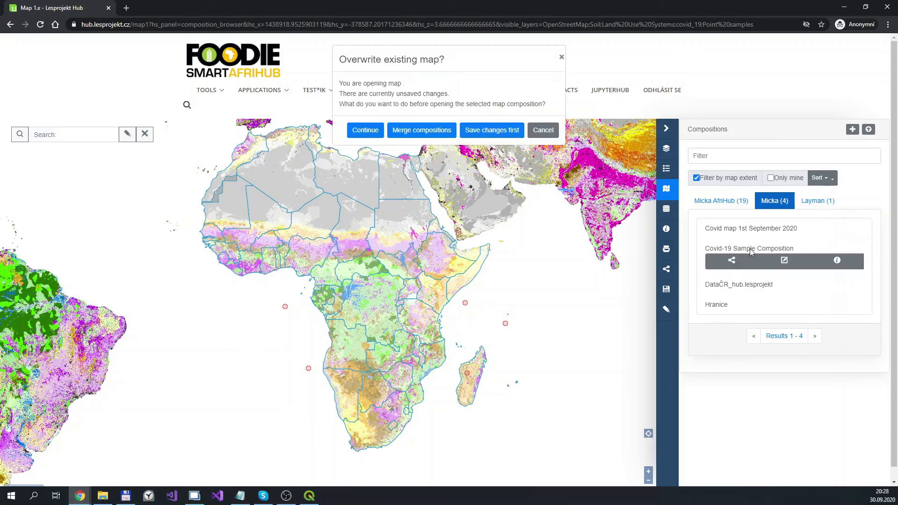
click(543, 131)
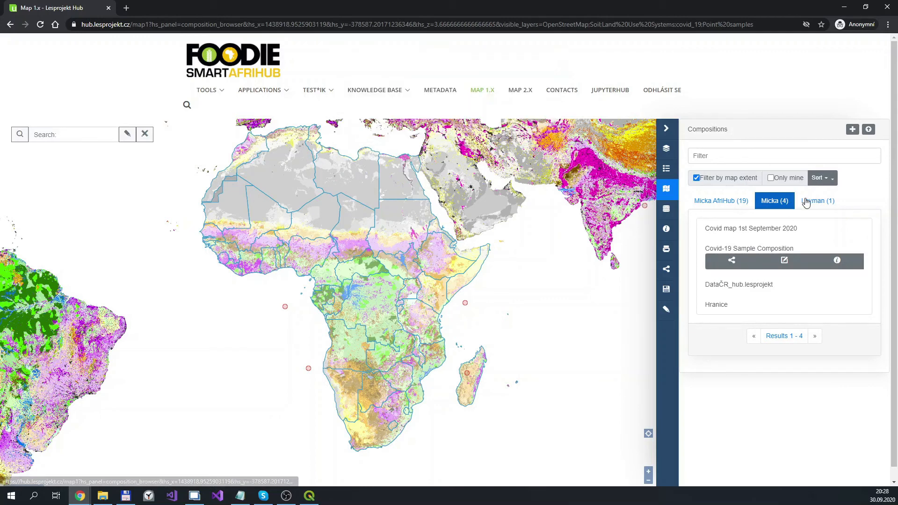
click(806, 202)
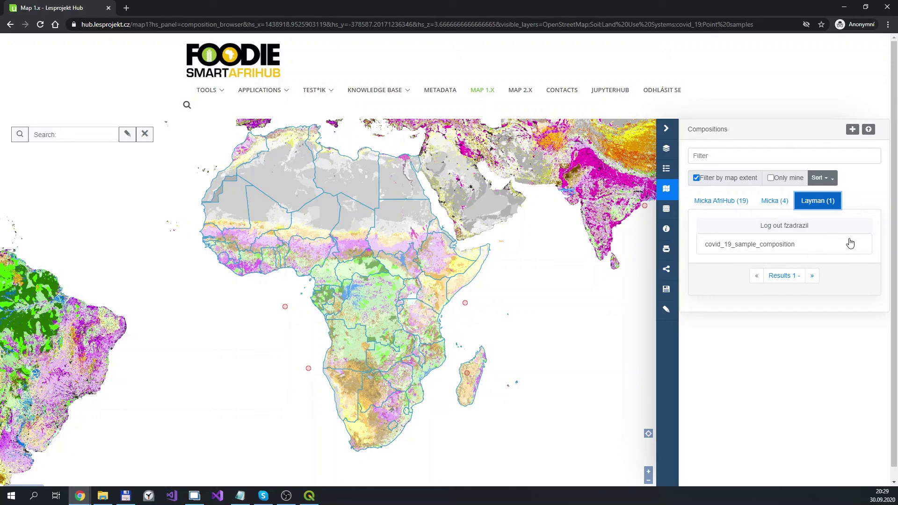
click(773, 201)
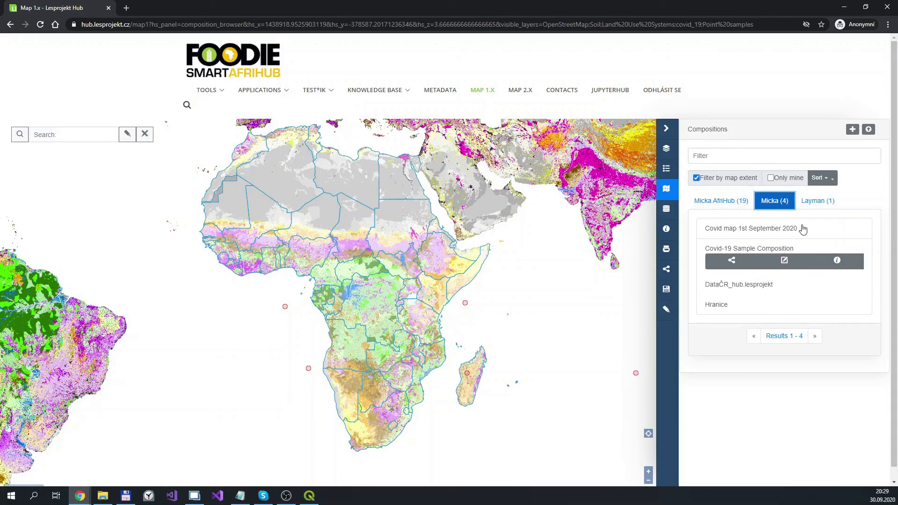
click(814, 202)
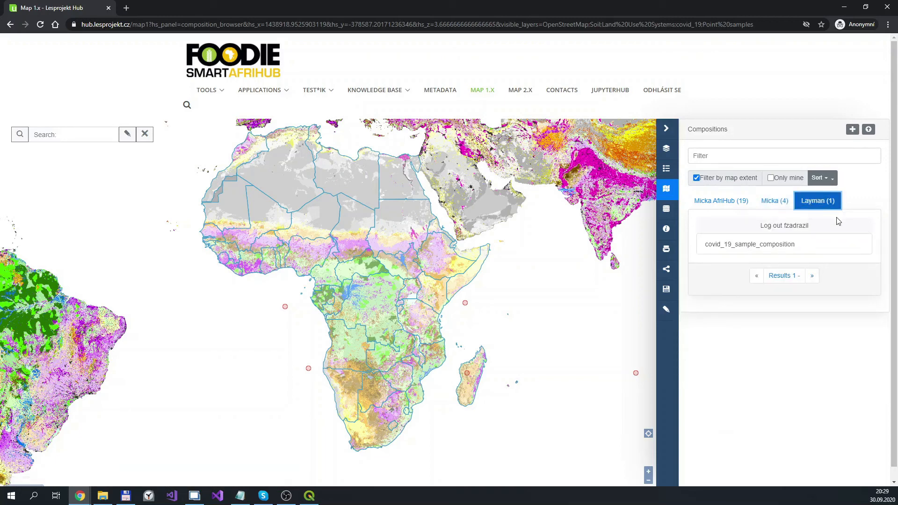
Step: Load the Micka composition "Covid map 1st September 2020", continuing without saving the current map's changes
click(769, 204)
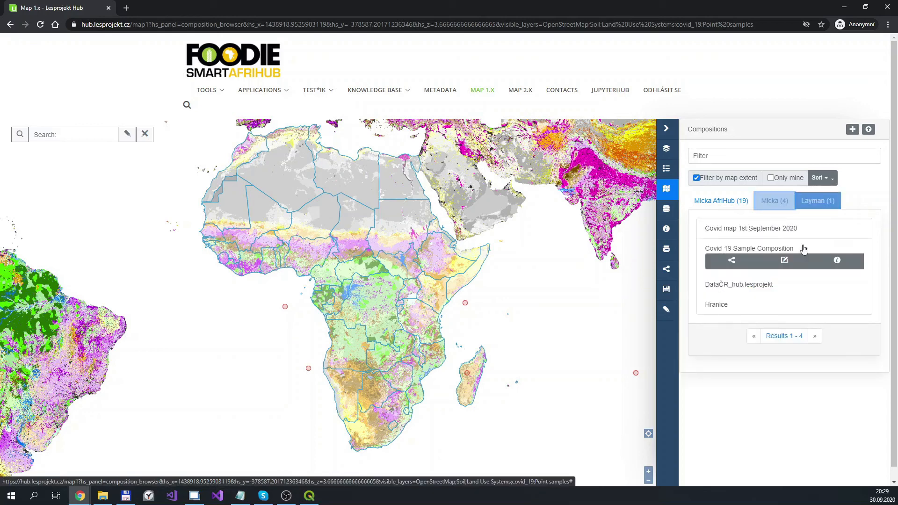
click(757, 231)
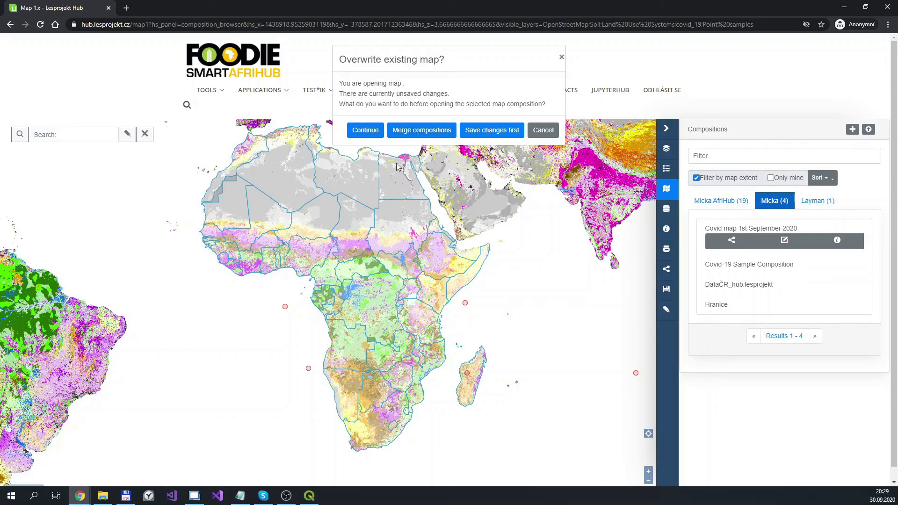
click(359, 133)
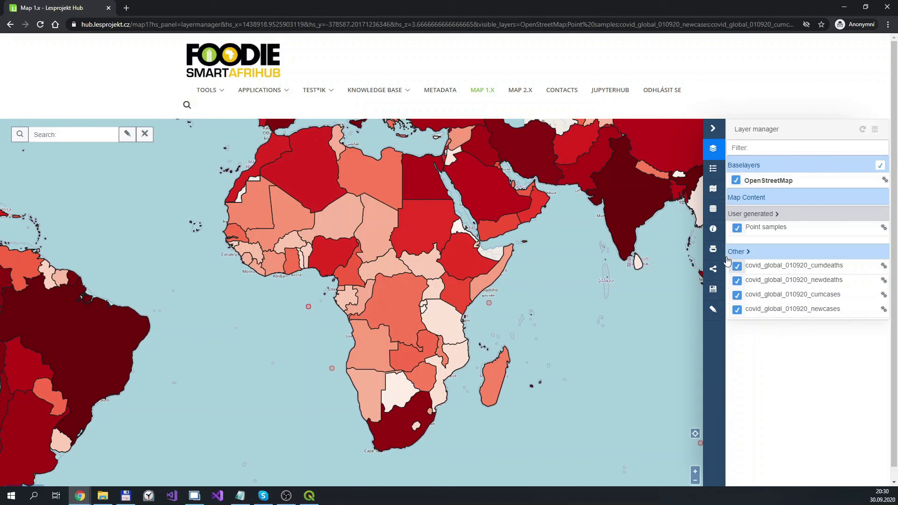
Step: View the sharing dialog of the "Covid map 1st September 2020" composition and close it
click(715, 194)
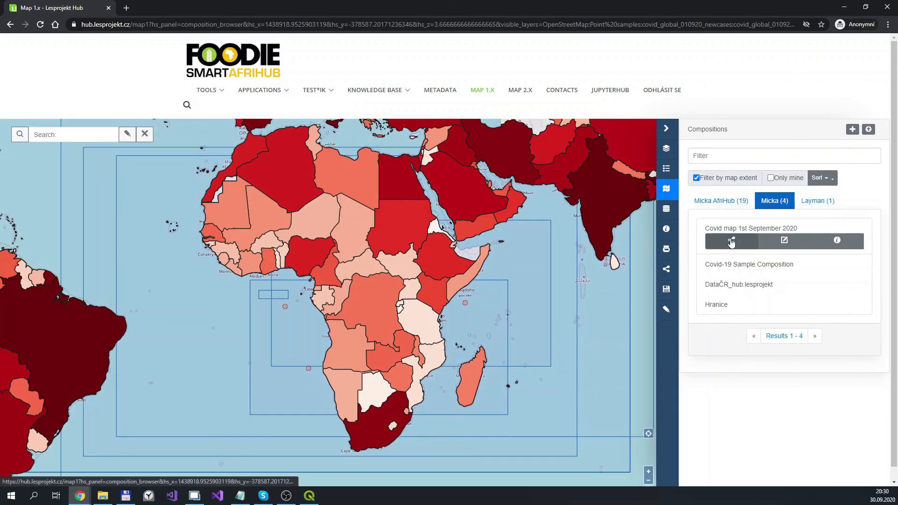
click(731, 240)
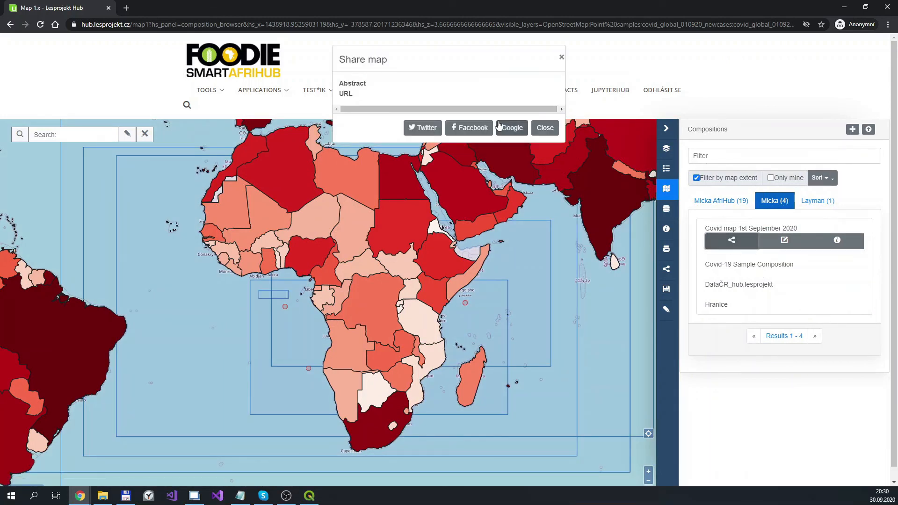
click(547, 131)
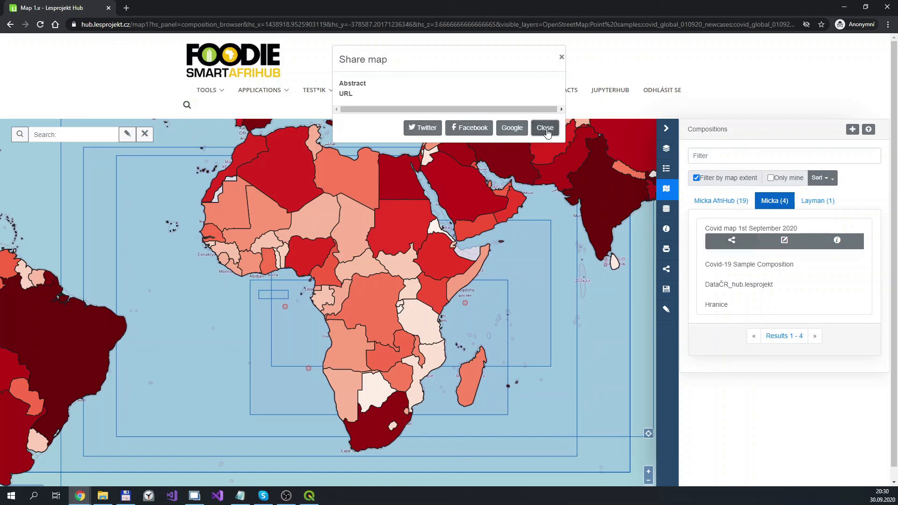
Step: Review the current map's pure map link, permalink, social network sharing options and thumbnail
click(667, 271)
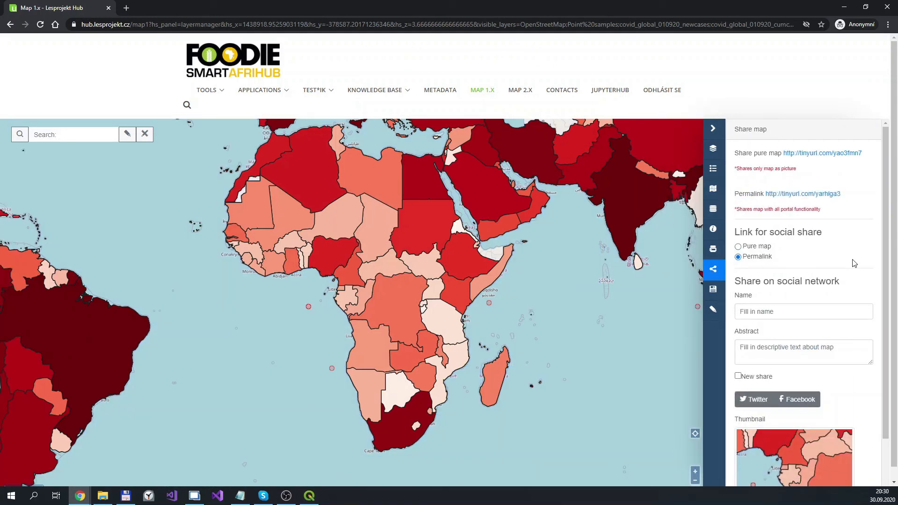
scroll(856, 281, down, 3)
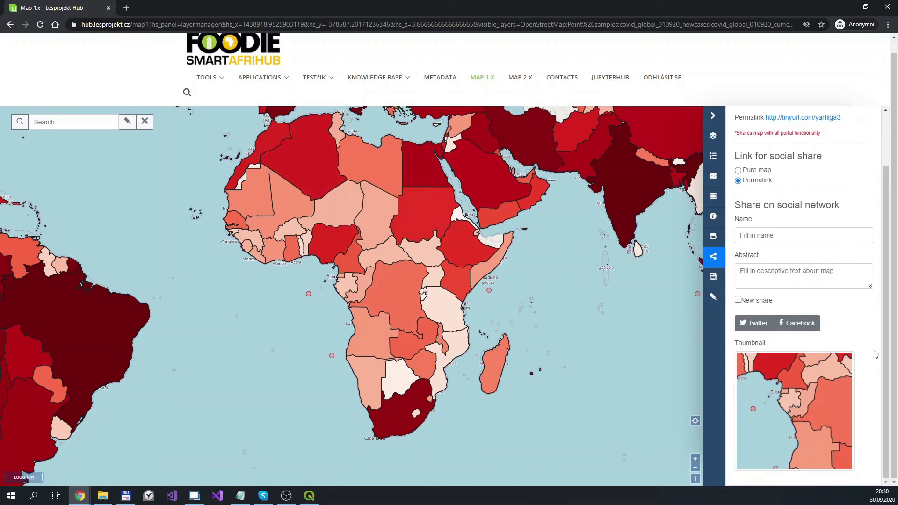
scroll(874, 346, up, 3)
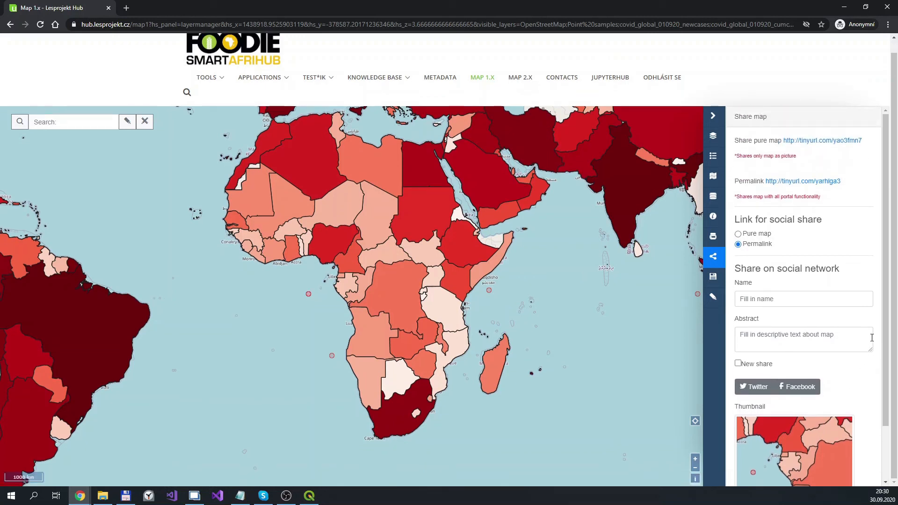